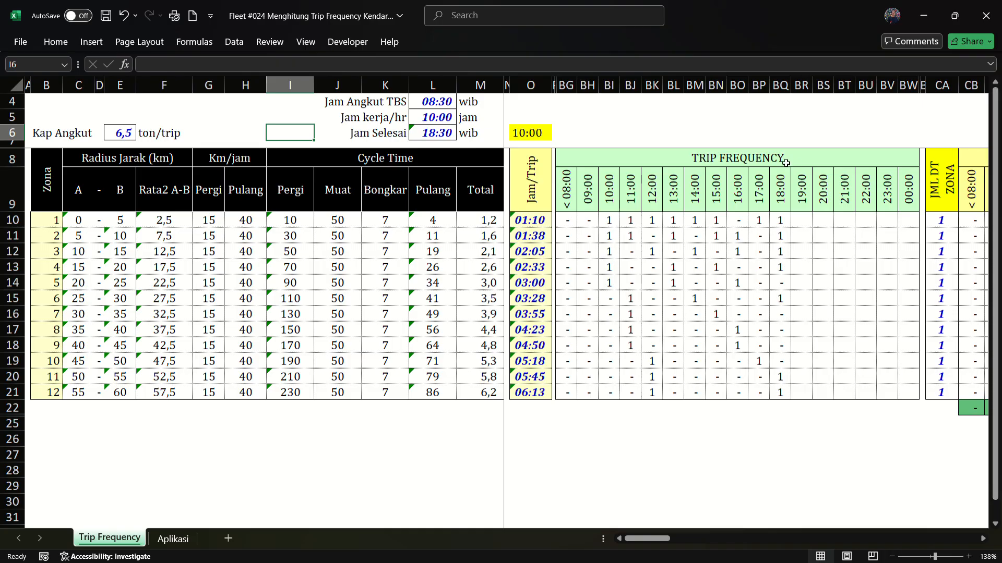
- Examine the TRIP FREQUENCY heading and the Jam Angkut TBS, Jam kerja/hr and Jam Selesai cells
click(758, 160)
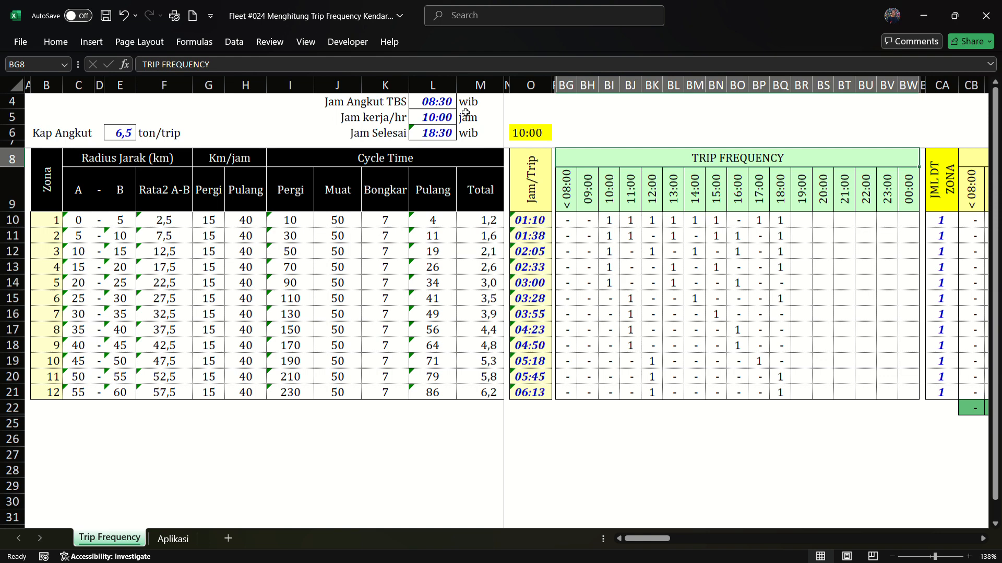
click(452, 104)
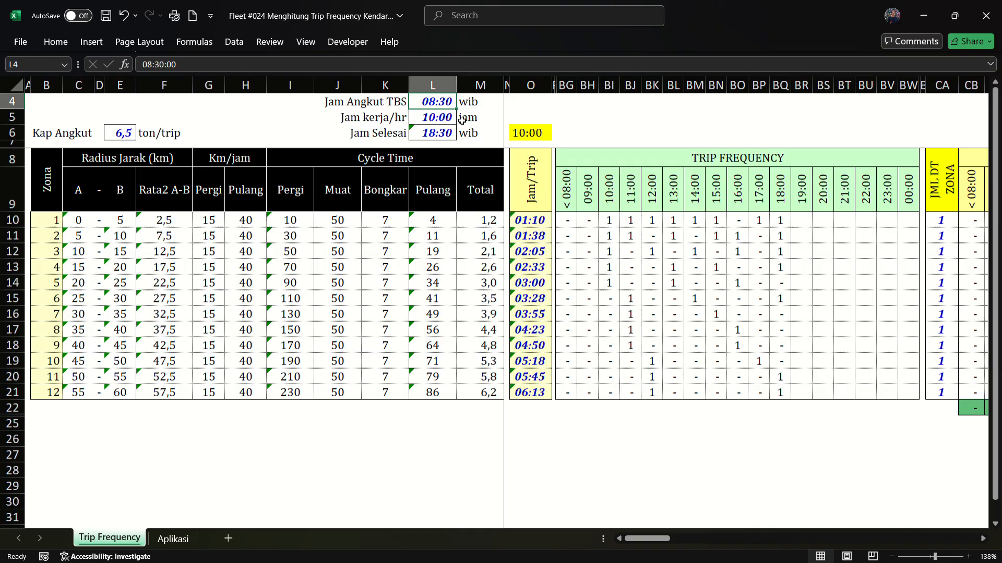
click(446, 118)
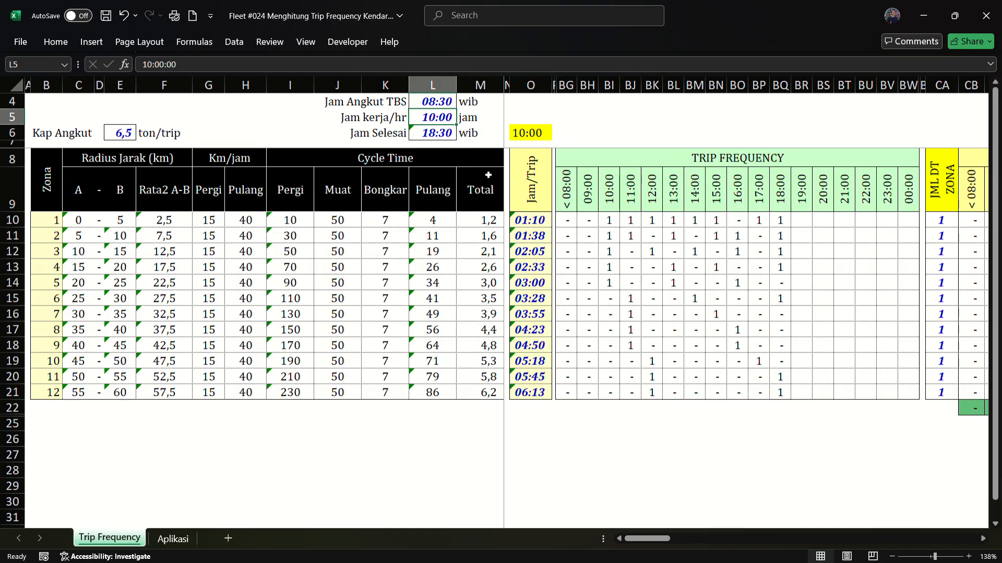
click(442, 140)
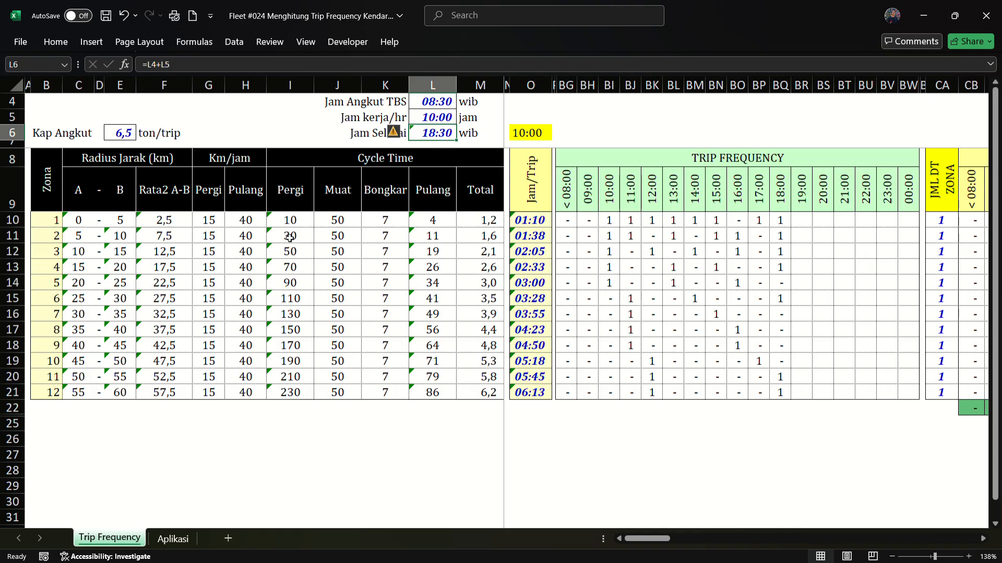
- Examine the A and B limits of the Radius Jarak (km) columns for zones 1, 2, 3 and 12
click(78, 198)
click(126, 200)
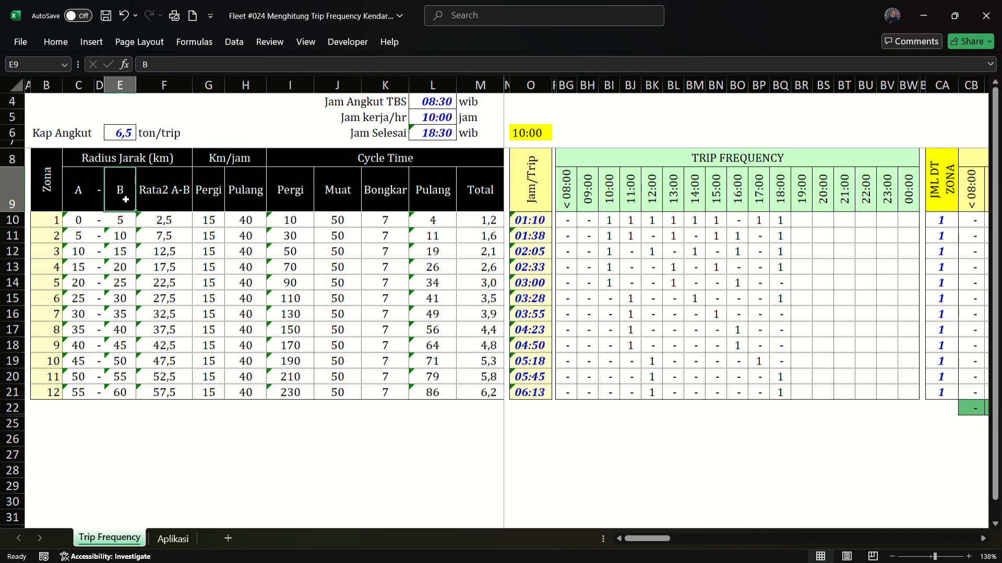
click(77, 200)
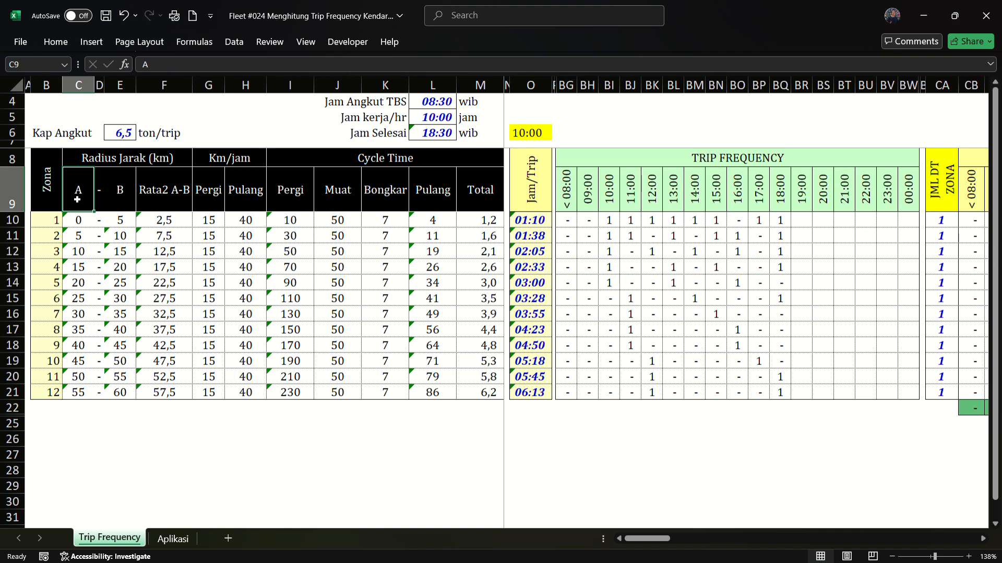
click(80, 221)
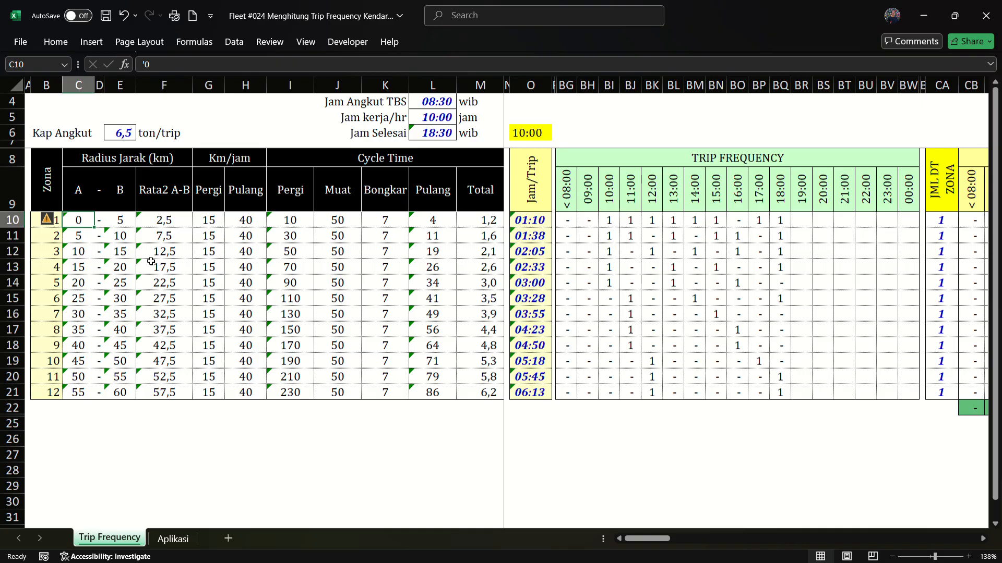
click(123, 223)
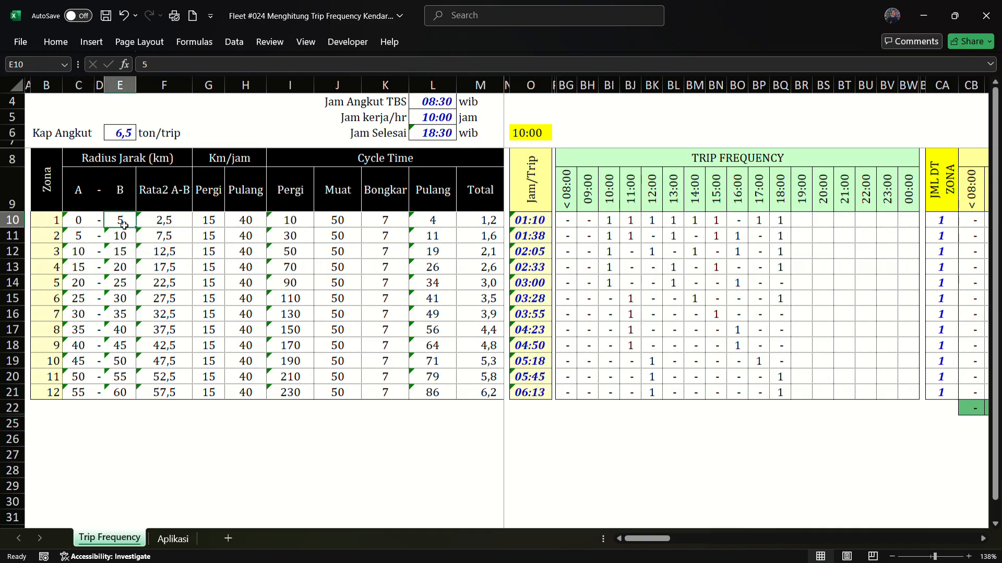
click(52, 191)
click(78, 201)
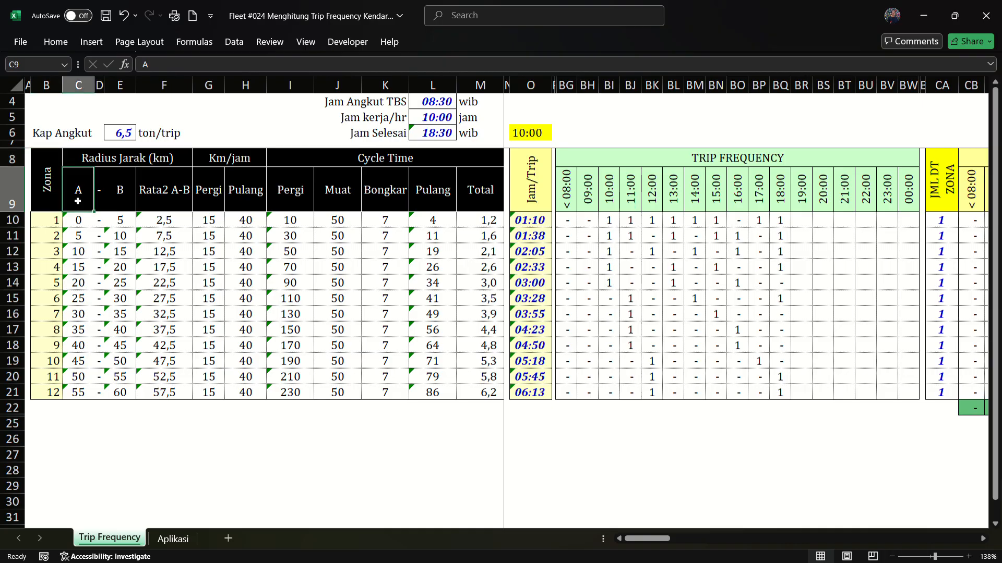
click(131, 199)
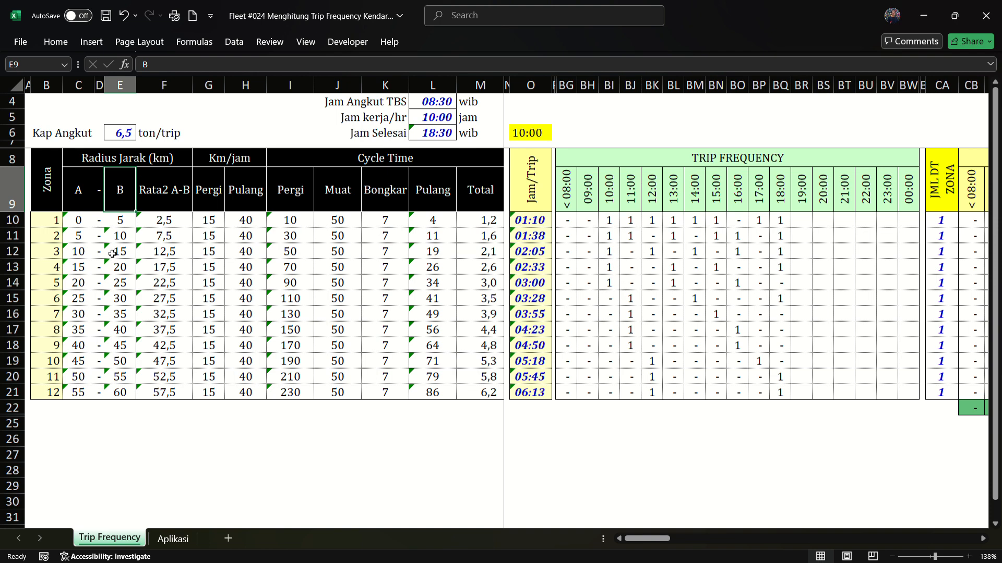
click(49, 240)
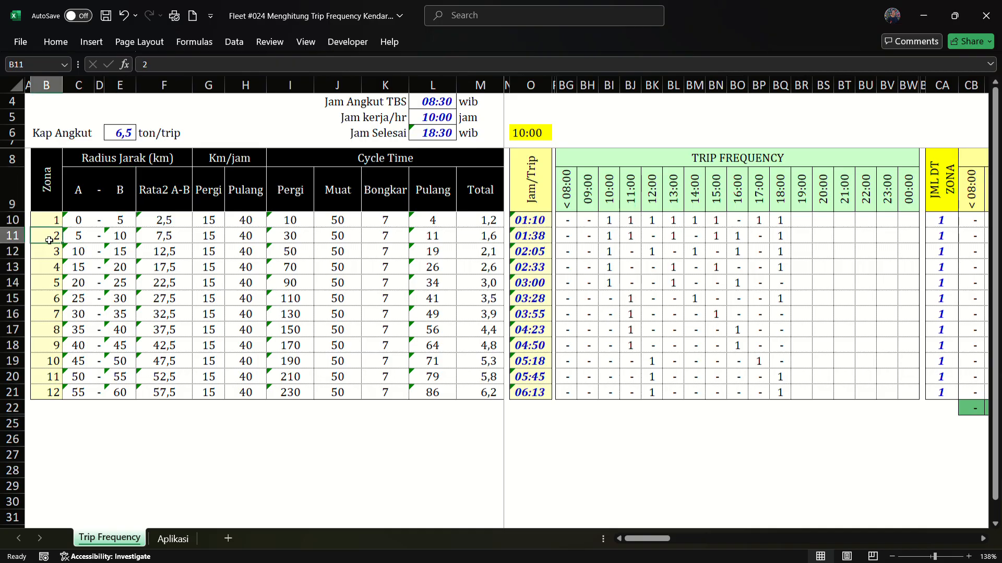
click(78, 240)
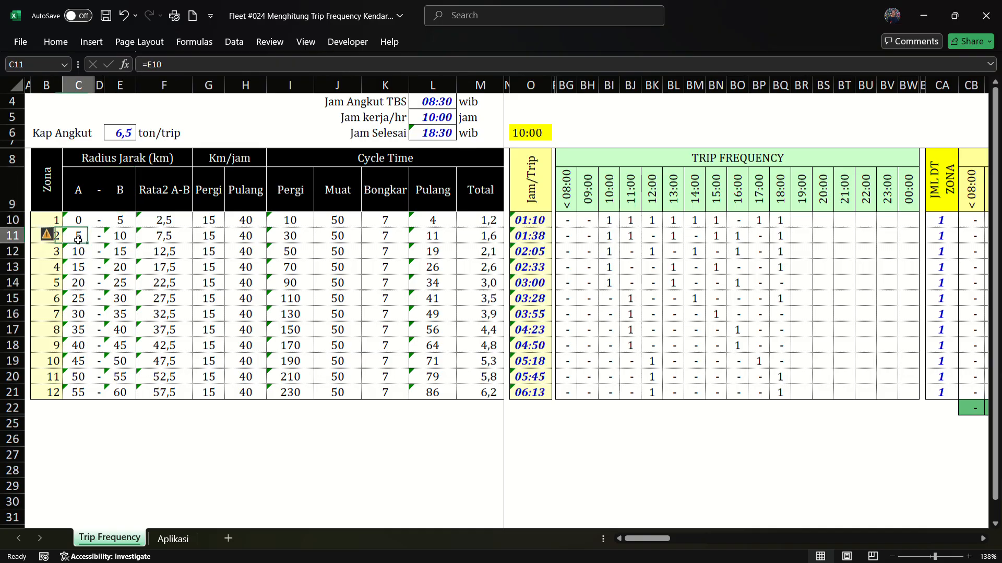
click(120, 241)
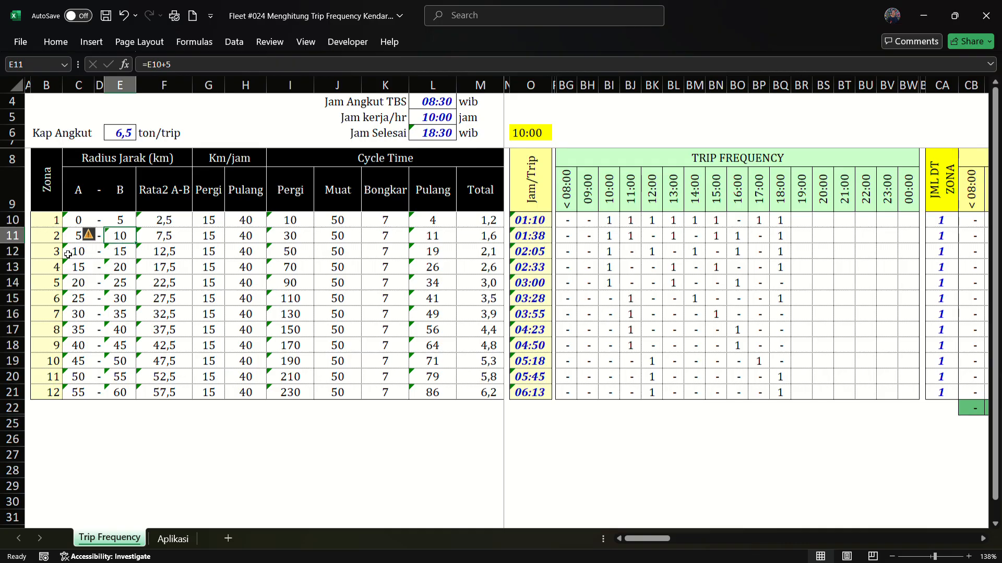
click(49, 251)
click(82, 254)
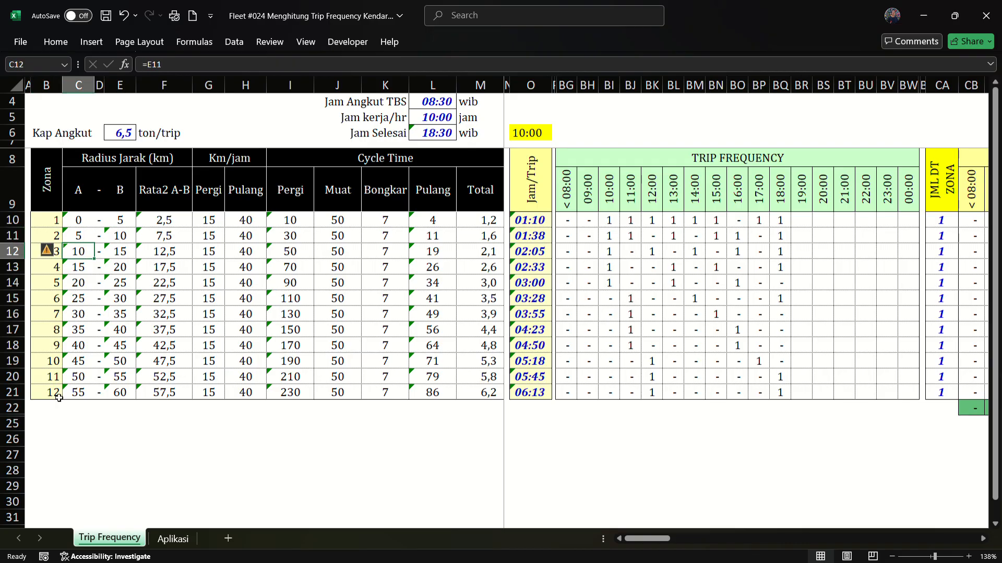
click(125, 398)
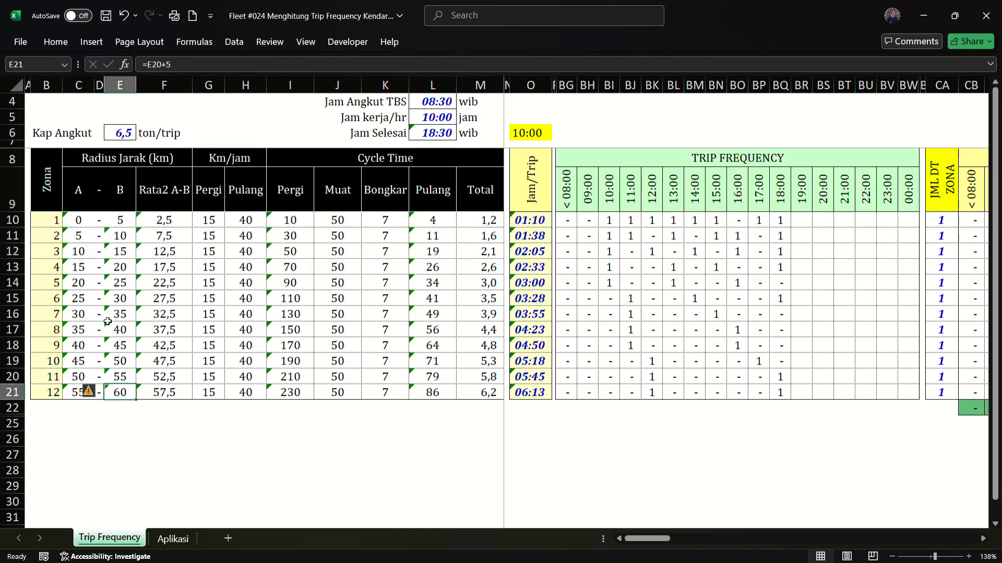
- Examine the whole zone table, including the Km/jam speeds and the Cycle Time columns Pergi, Muat, Bongkar and Pulang
drag(60, 193, 295, 395)
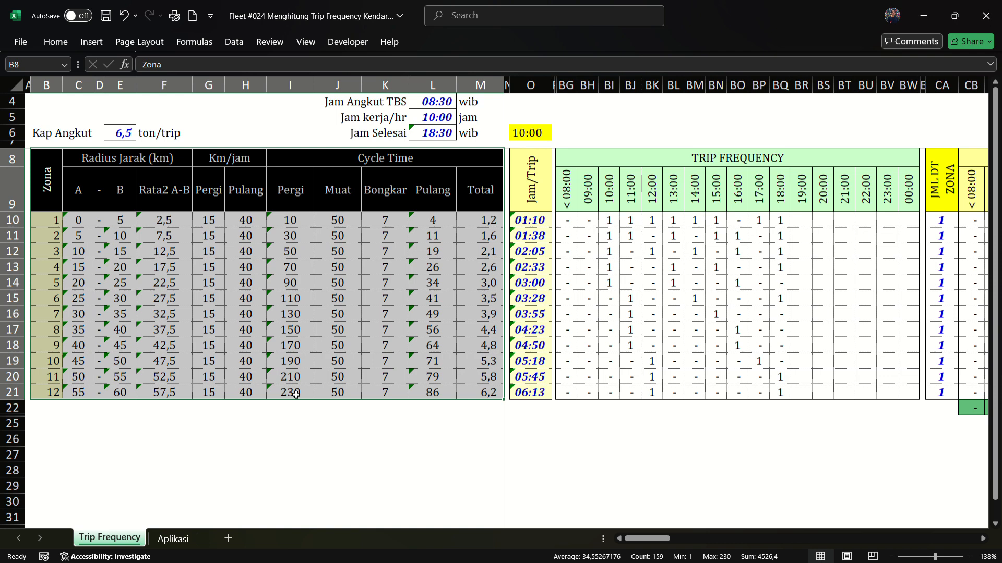
click(229, 163)
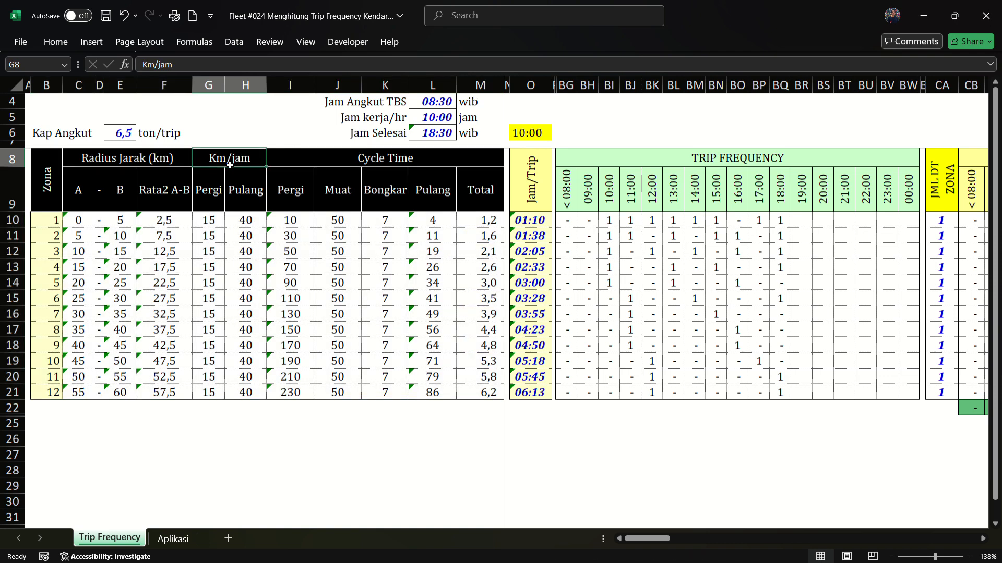
click(389, 166)
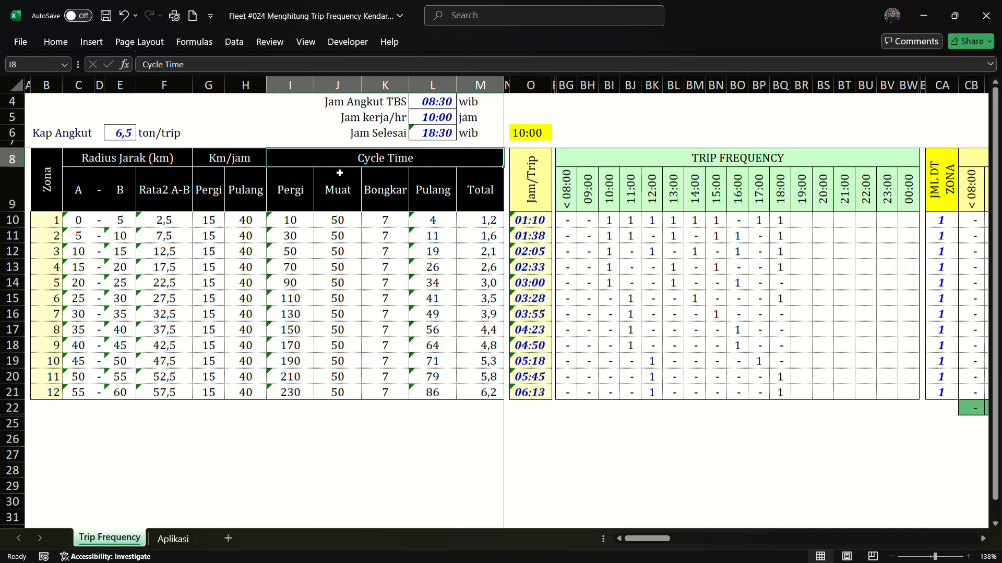
click(306, 195)
click(336, 194)
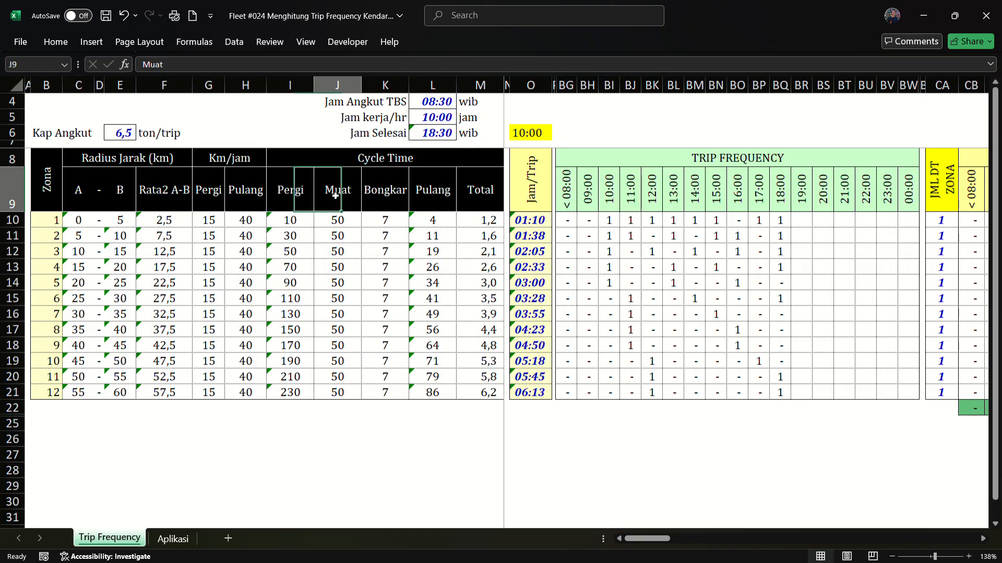
click(384, 197)
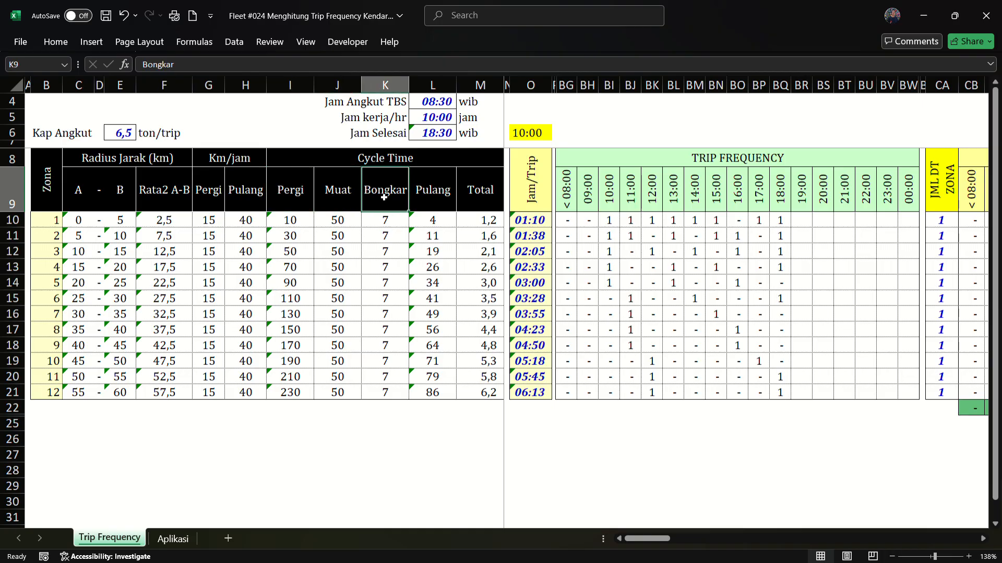
click(433, 200)
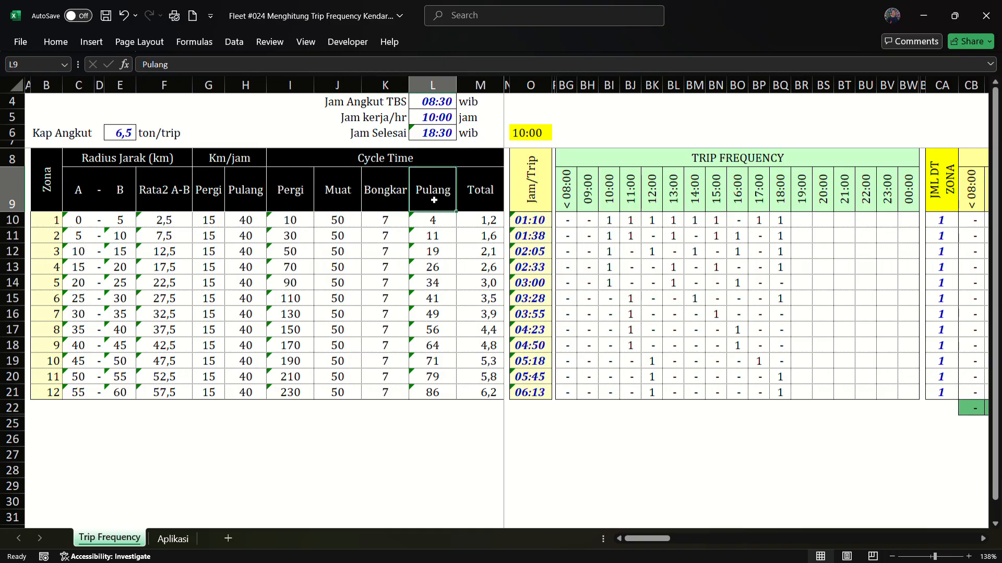
click(54, 175)
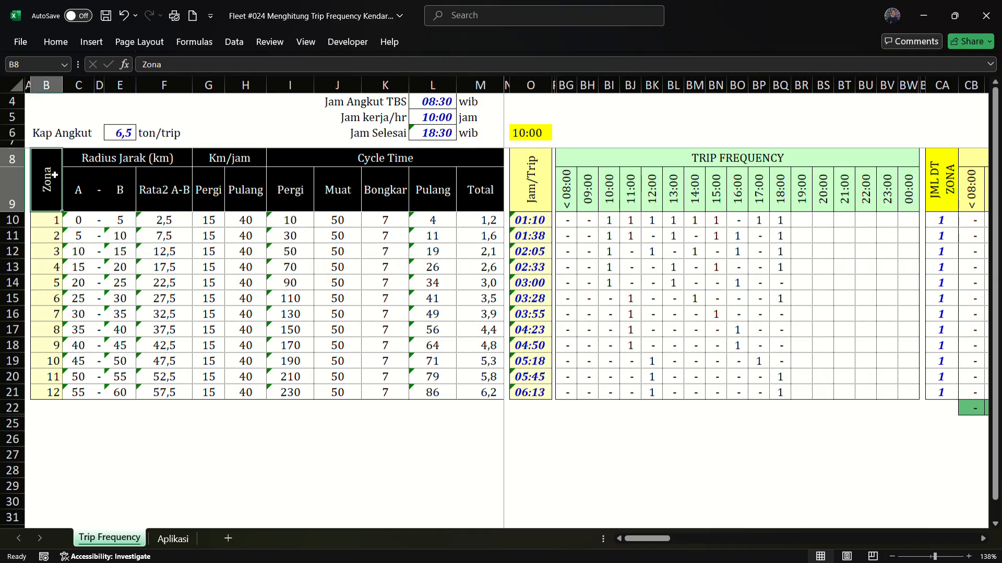
drag(54, 175, 315, 395)
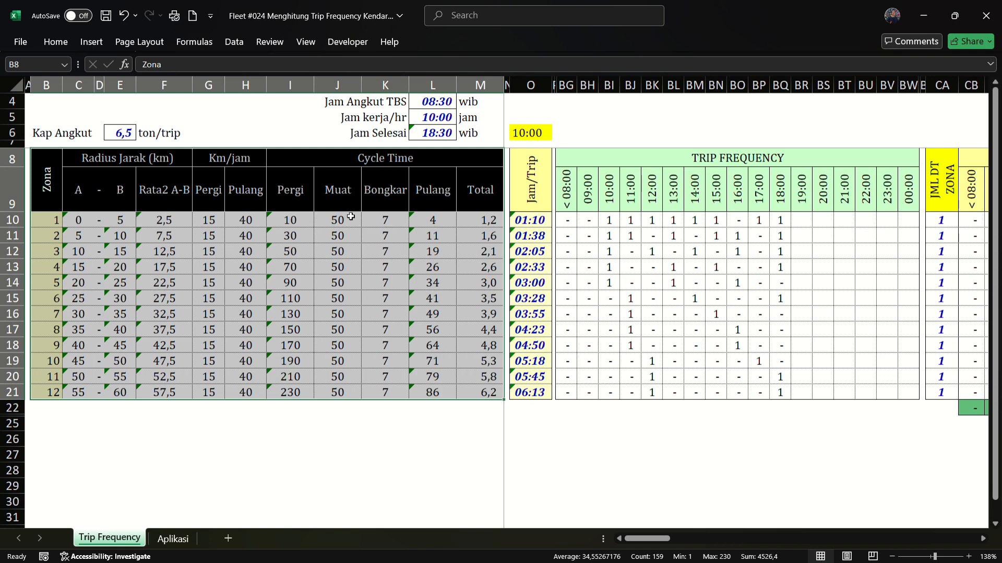
- Review the Jam Angkut TBS and Jam Selesai times together with the full rows of zones 1 and 3
click(448, 107)
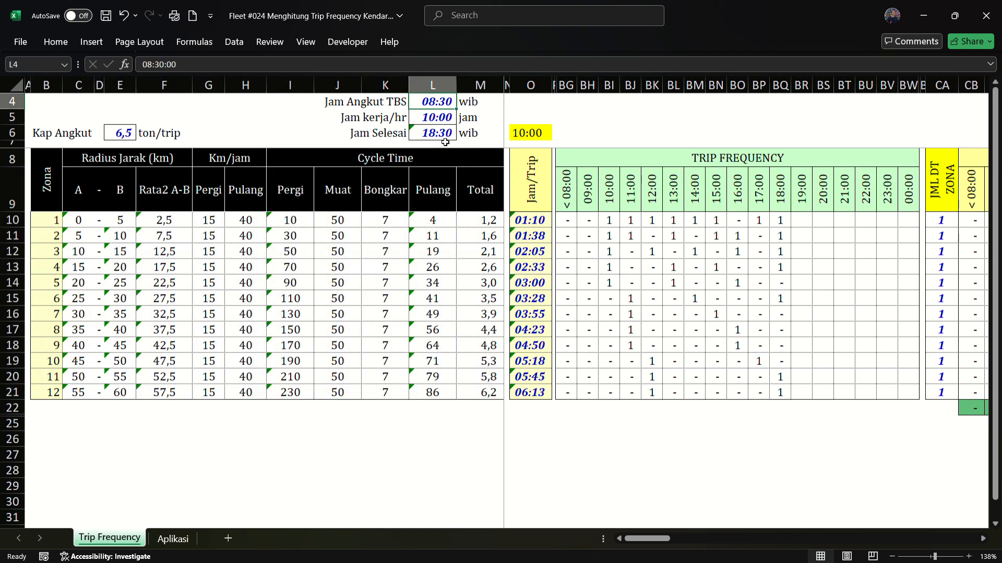
click(444, 136)
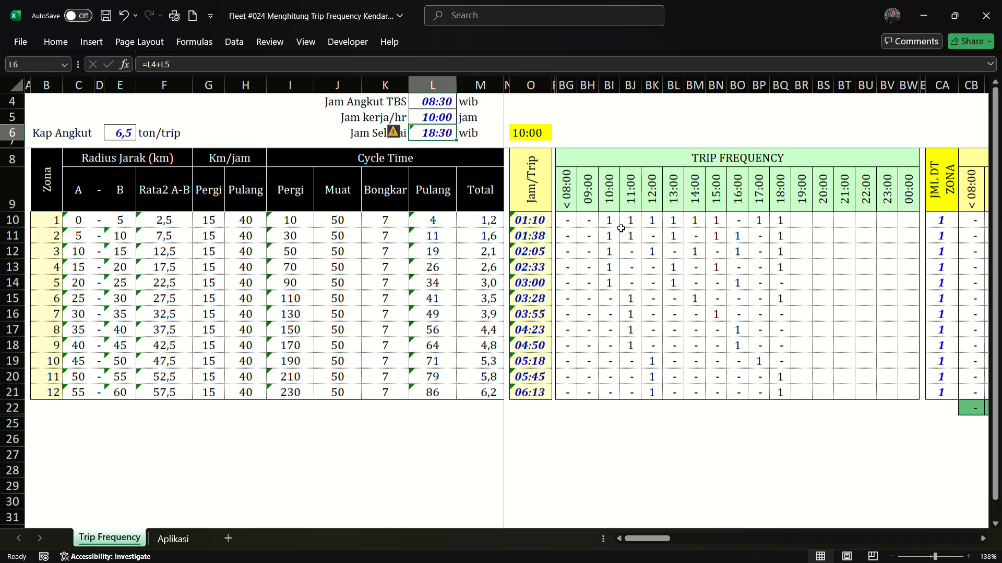
click(25, 225)
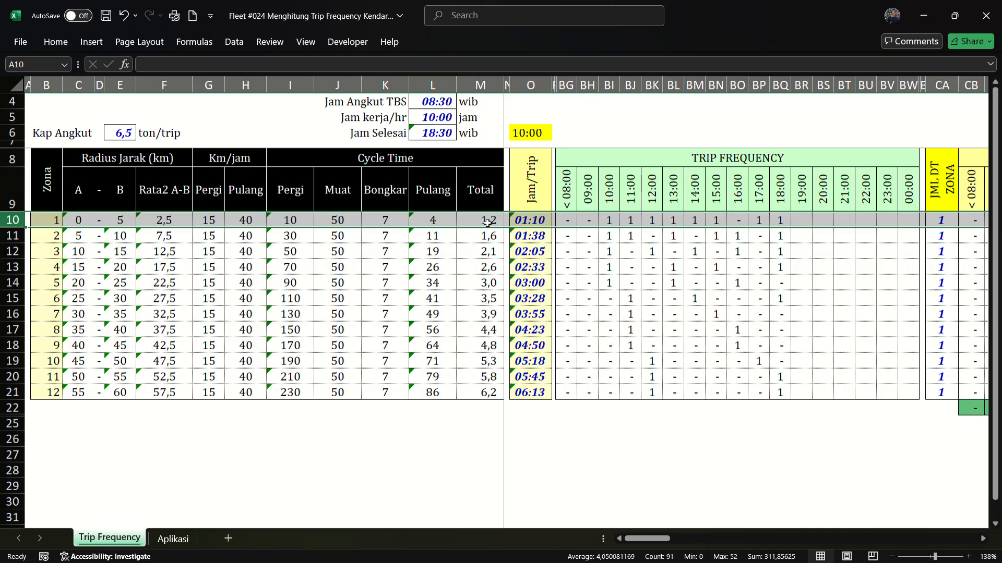
click(82, 254)
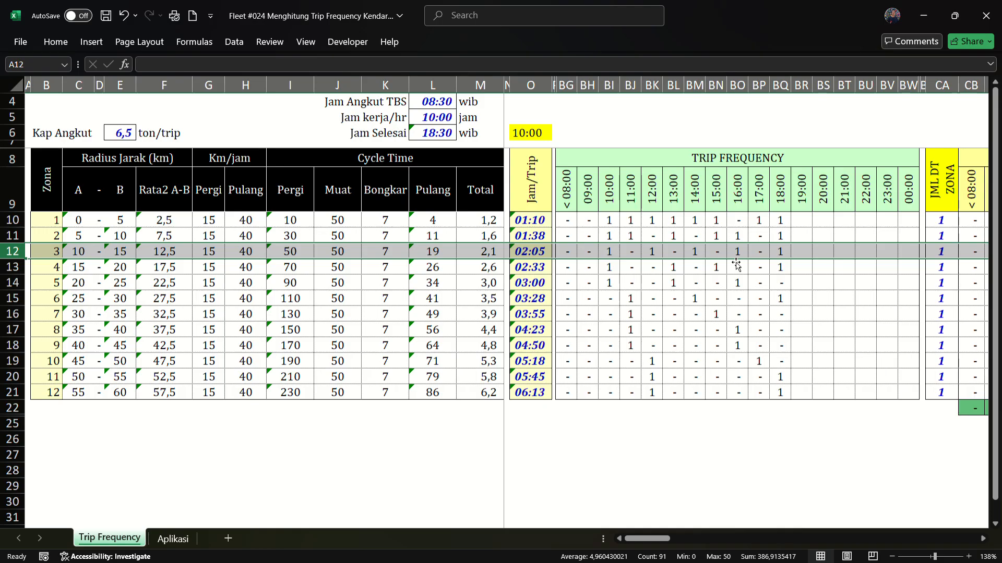
click(441, 106)
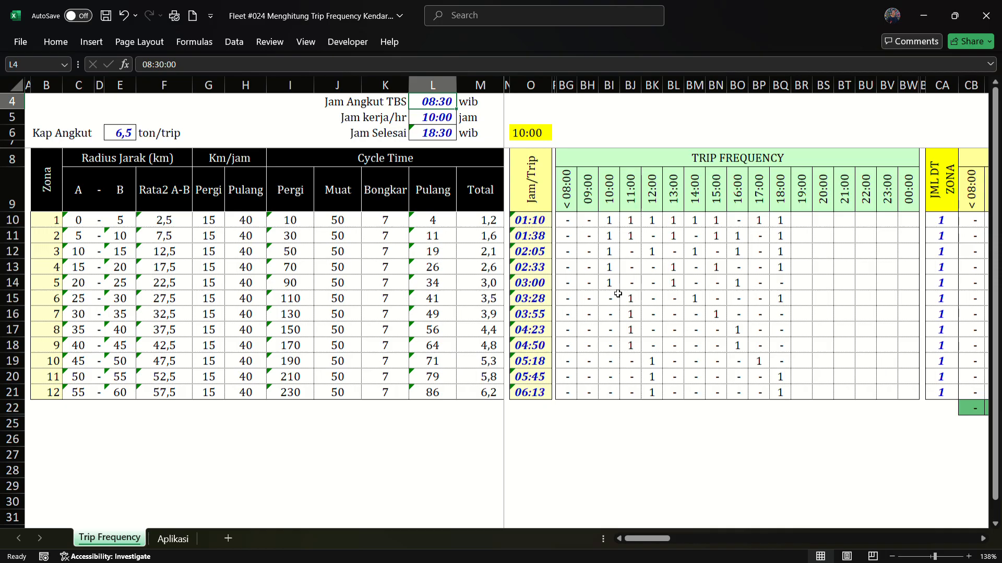
- Examine the hourly trip frequency formulas for zones 1 and 3, zone 3's trips from 10:00 to 18:00, and its average radius
click(613, 221)
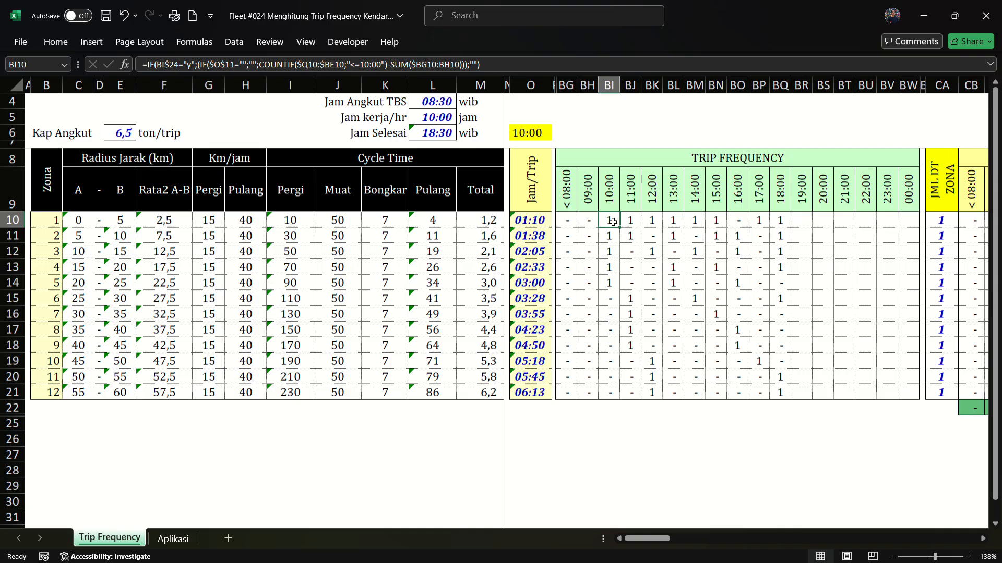
click(610, 255)
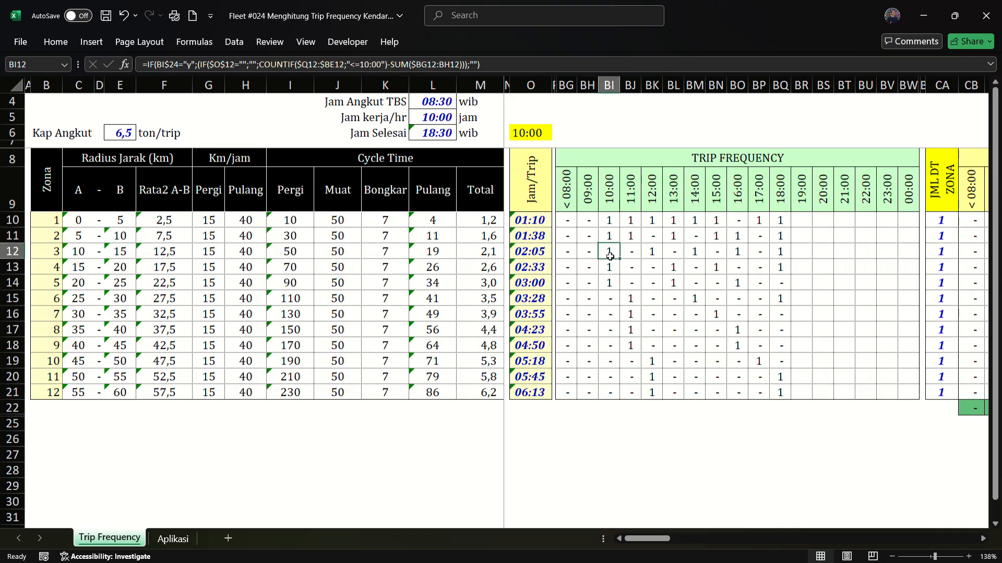
click(657, 255)
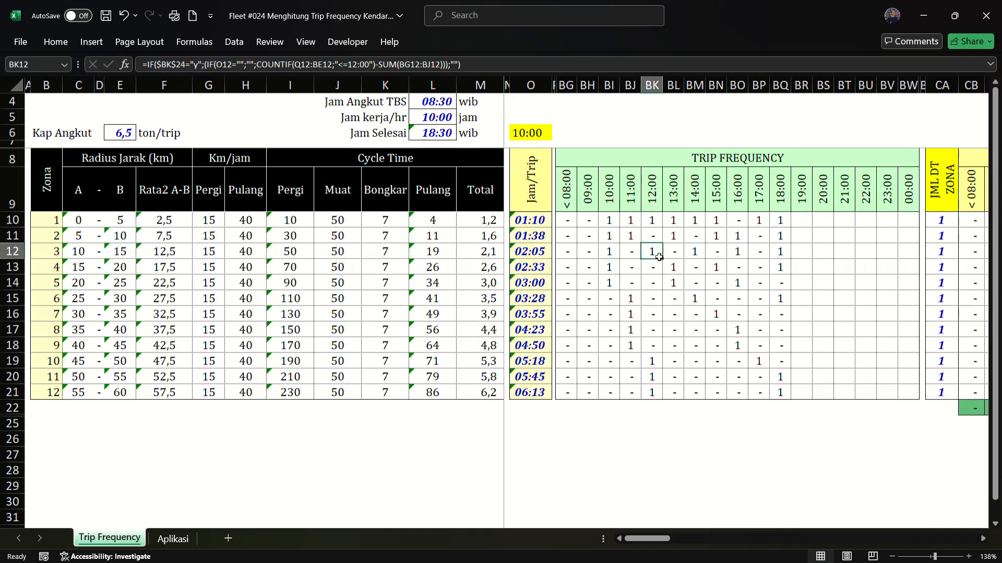
click(699, 260)
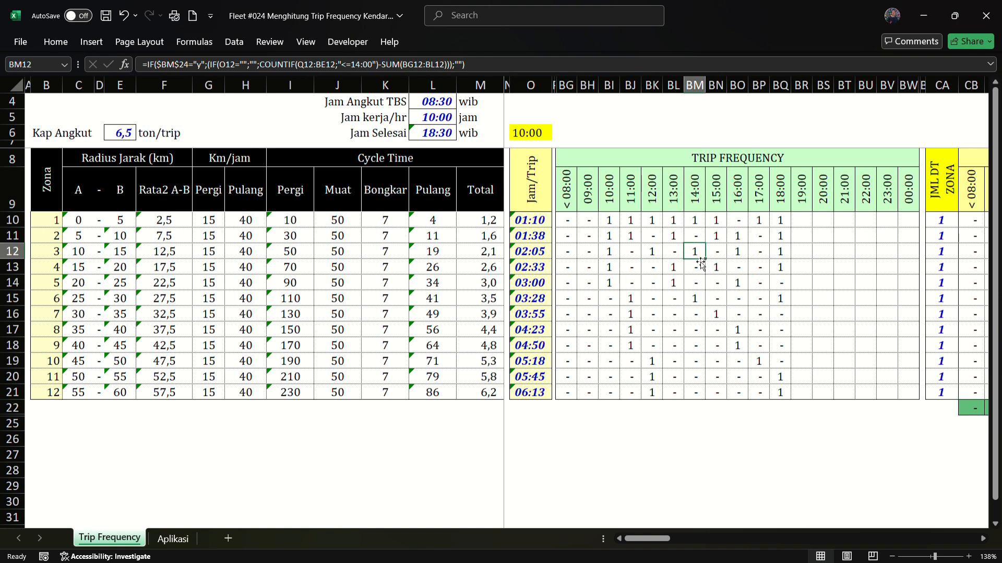
click(740, 257)
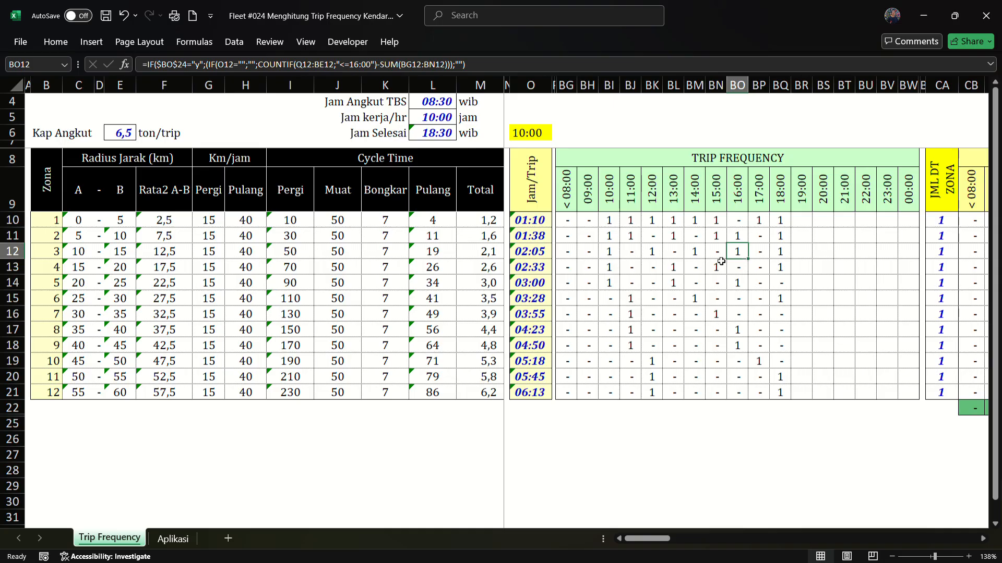
drag(610, 252, 775, 258)
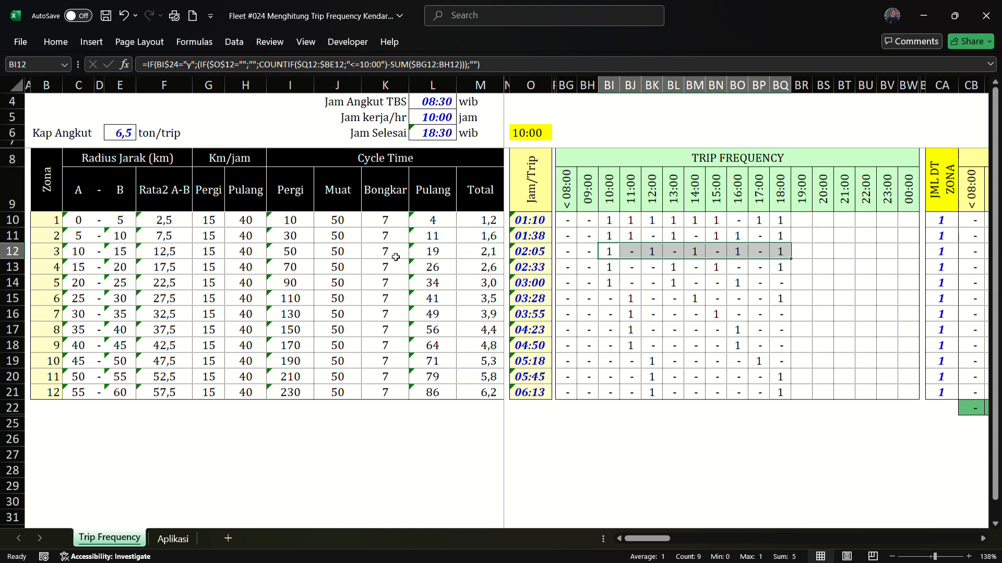
click(175, 255)
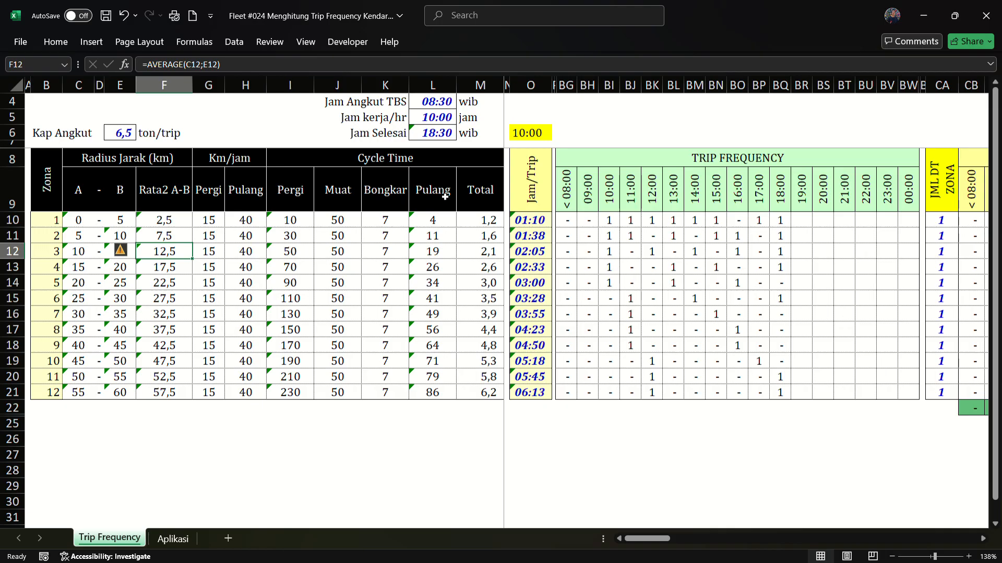
- Set the Jam Angkut TBS start time to 07:30 on the Trip Frequency sheet
click(432, 105)
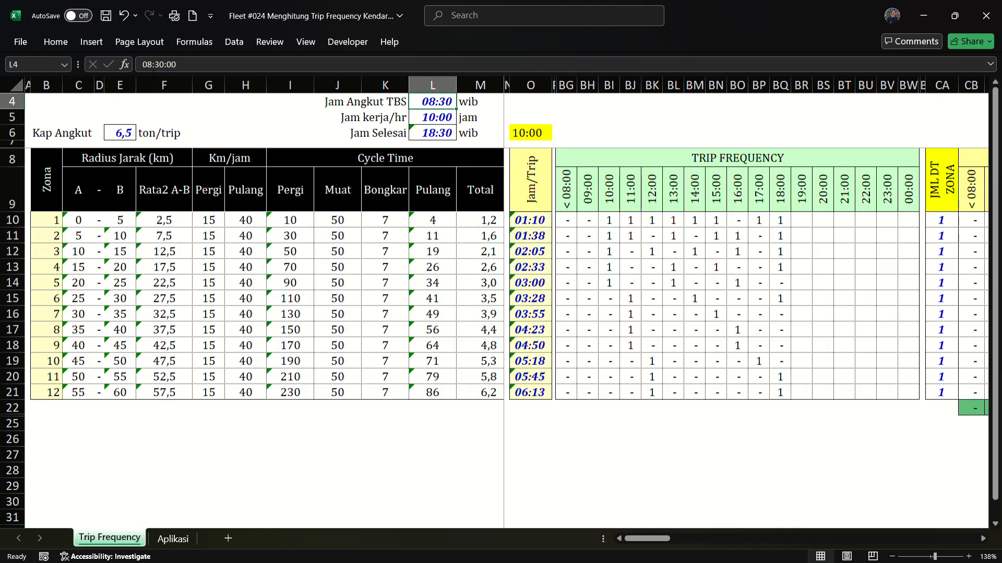
click(144, 64)
key(Delete)
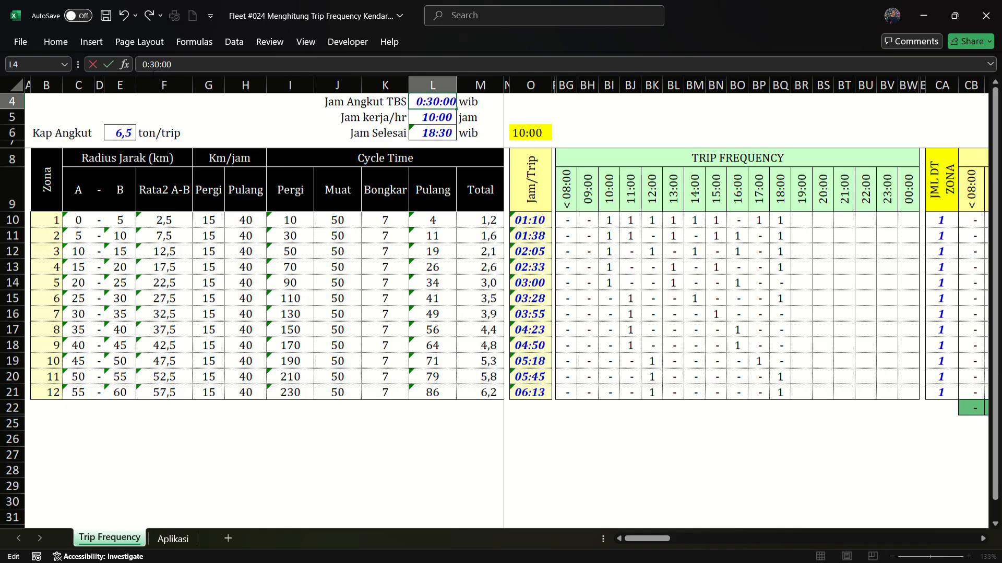
text(7)
key(Return)
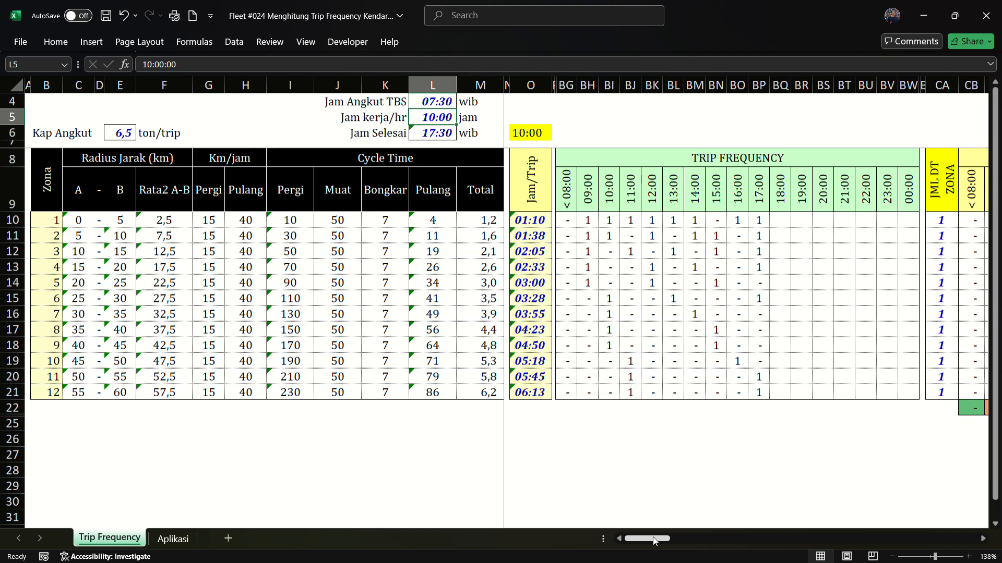
- Examine zone 1's hourly tonnage under Estimasi Tonase TBS Masuk PKS per Jam, together with the Kap Angkut value and zone 1's total formula
drag(654, 540, 884, 542)
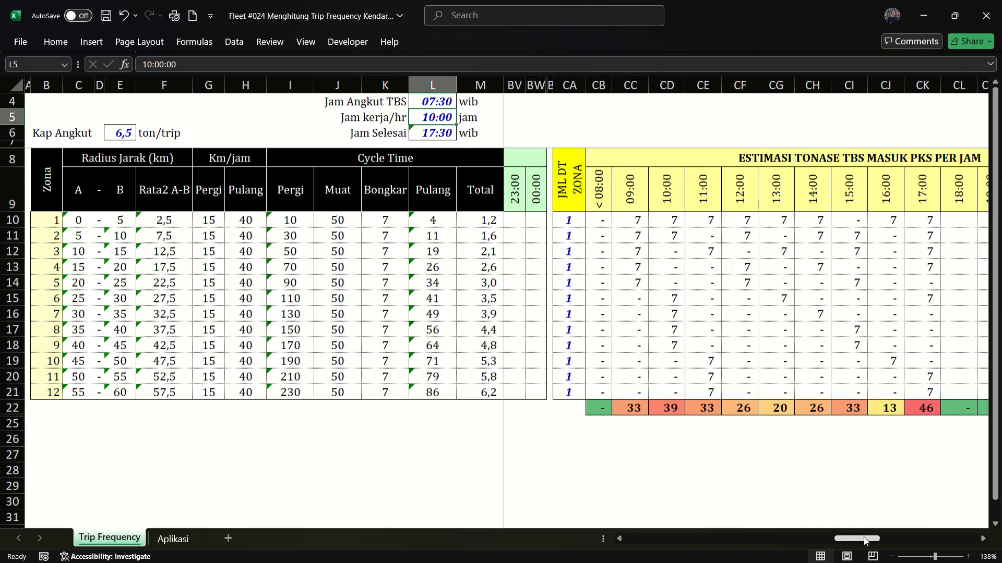
click(983, 540)
click(983, 540)
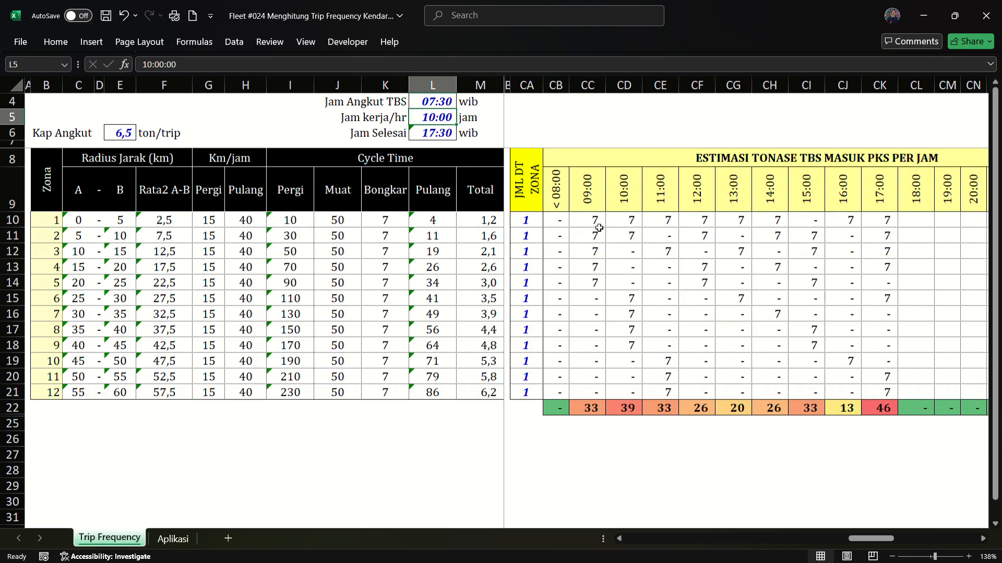
click(23, 226)
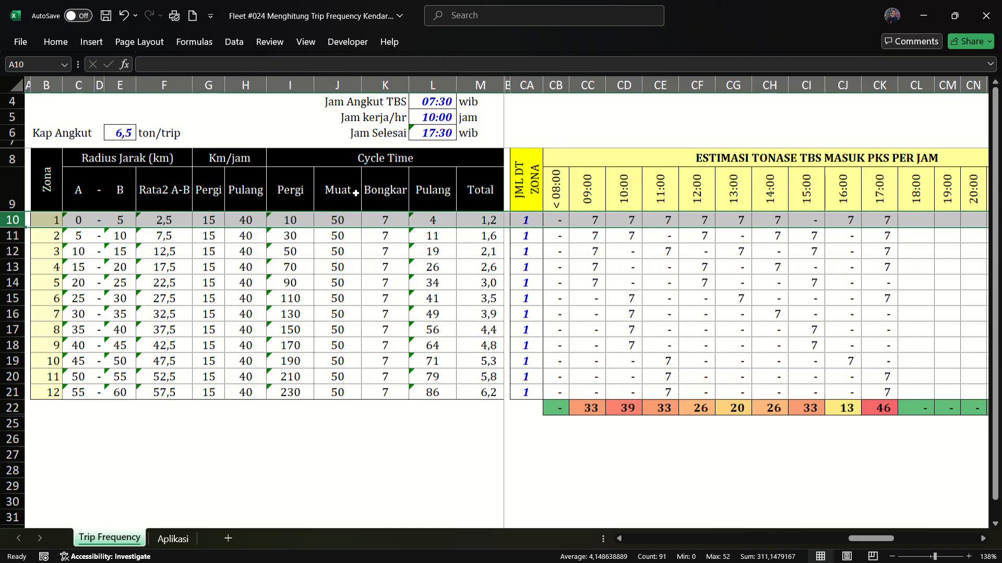
click(130, 137)
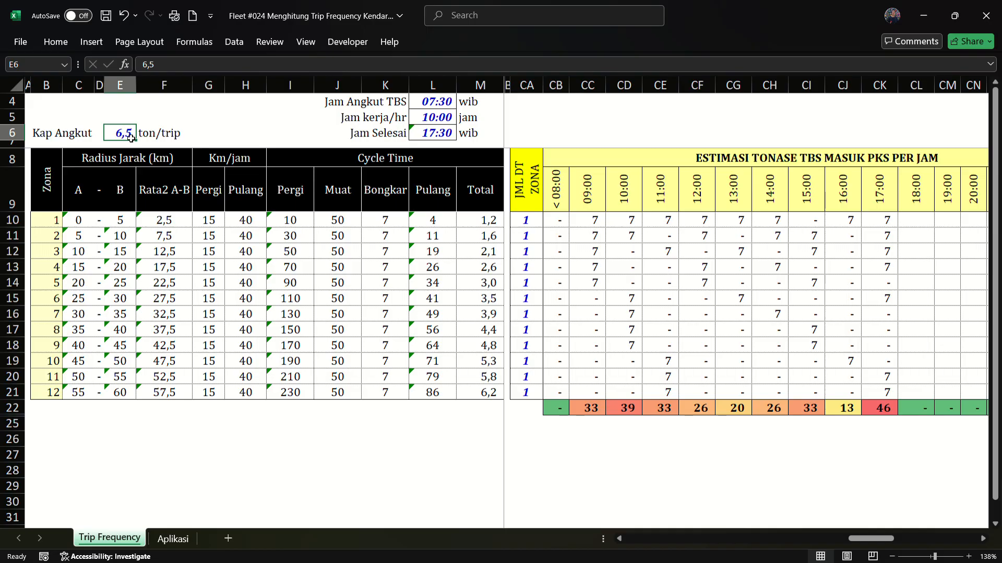
click(12, 220)
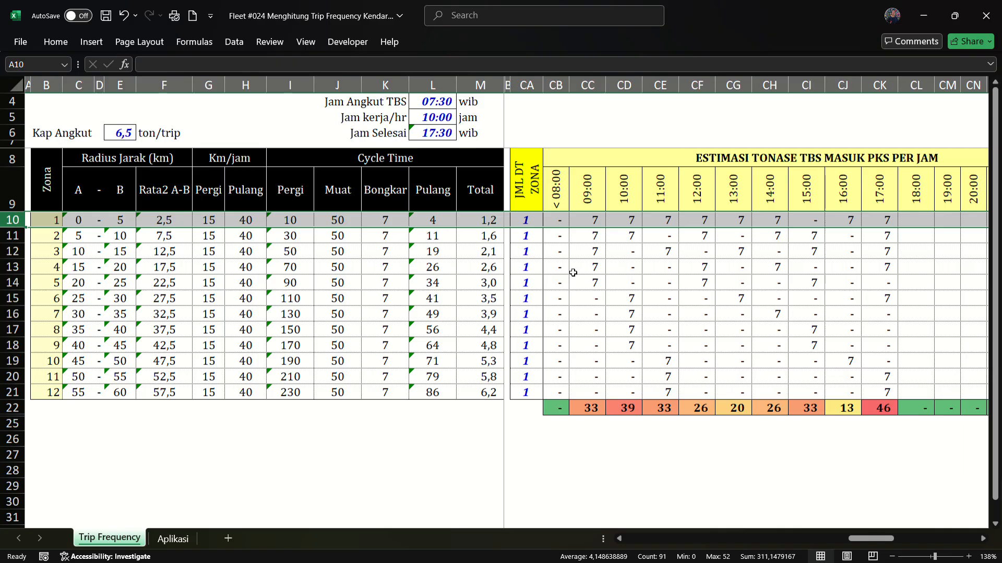
drag(877, 542, 904, 542)
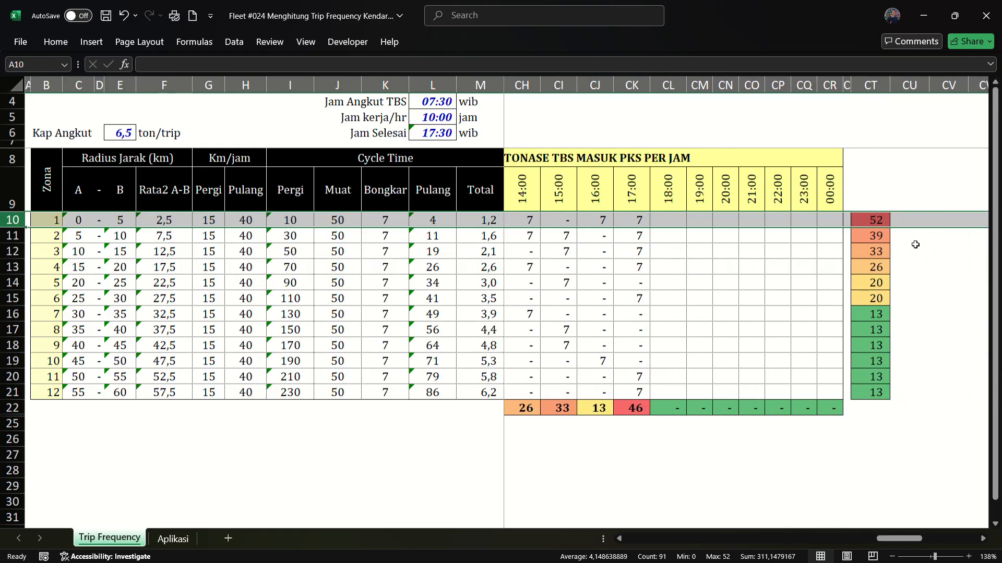
click(876, 222)
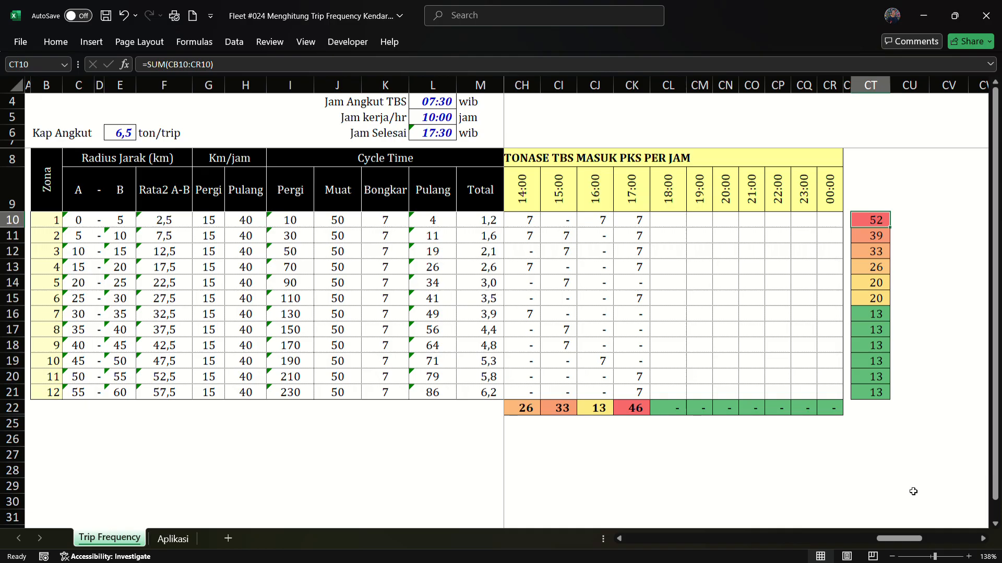
- Examine zone 5's row across the hourly tonnage estimates and its total in column CT
drag(903, 541, 864, 543)
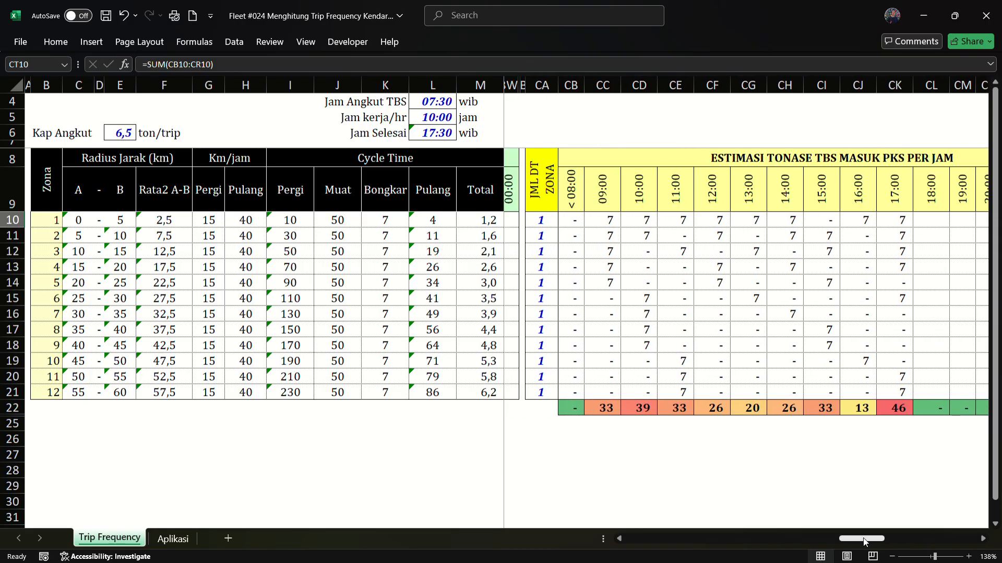
drag(864, 543, 863, 542)
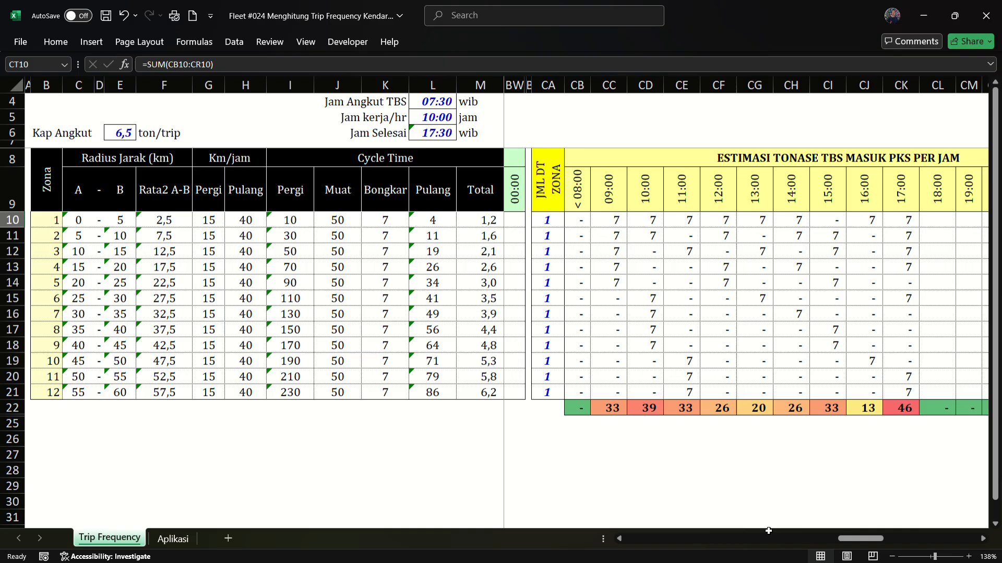
click(16, 283)
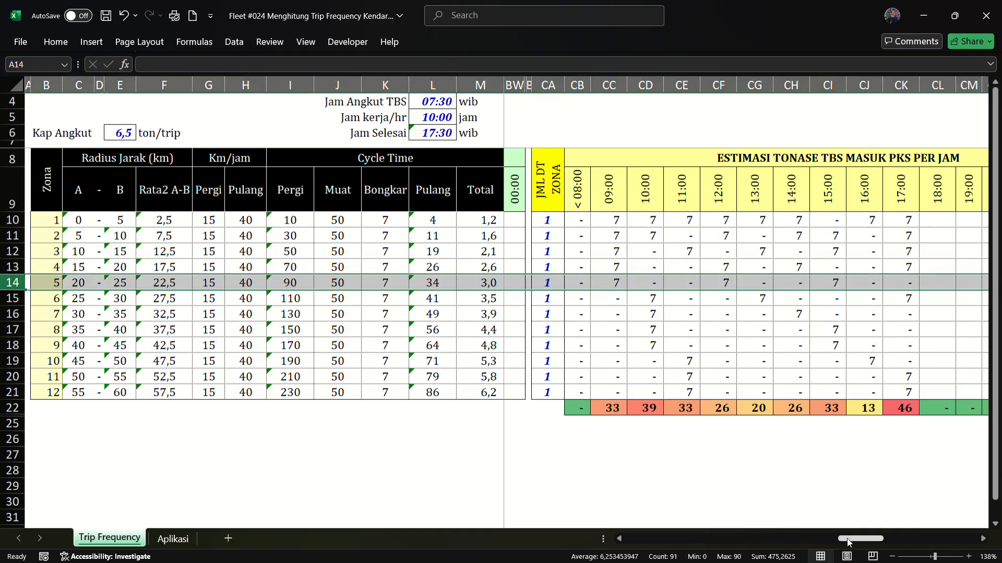
drag(848, 543, 890, 551)
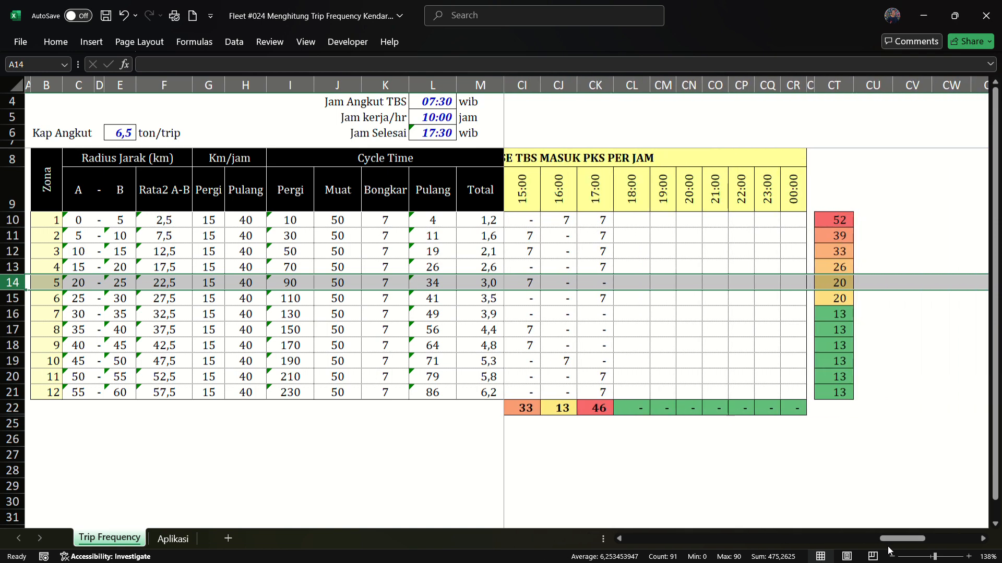
drag(888, 548, 868, 545)
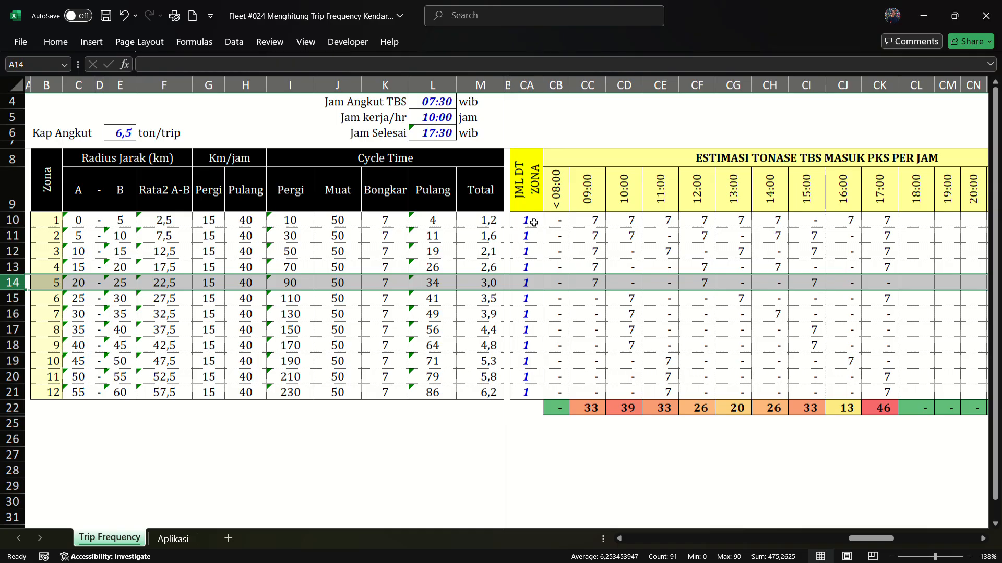
- Review the JML DT ZONA vehicle counts for all zones and the total tonnage formula for 17:00
click(531, 180)
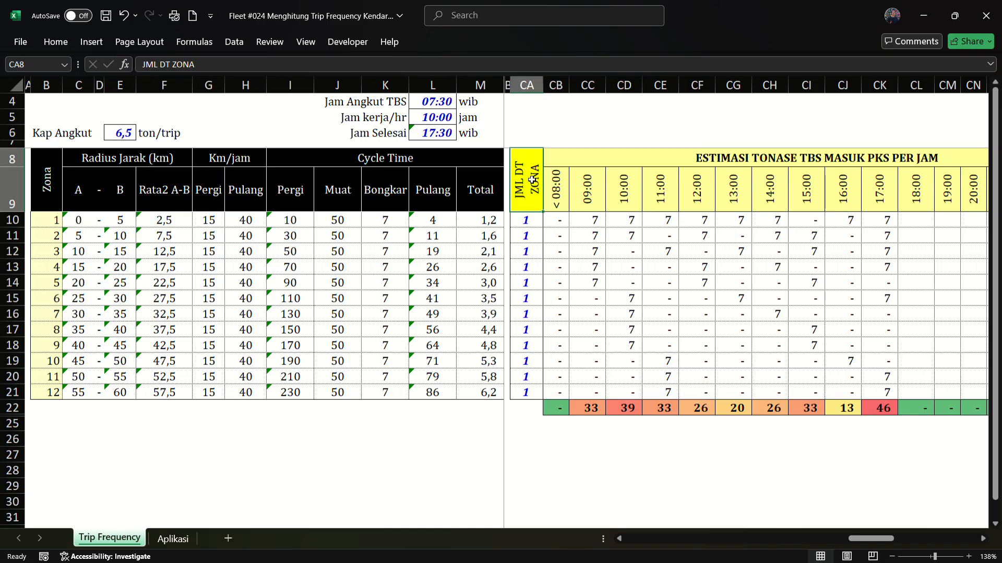
drag(529, 219, 534, 391)
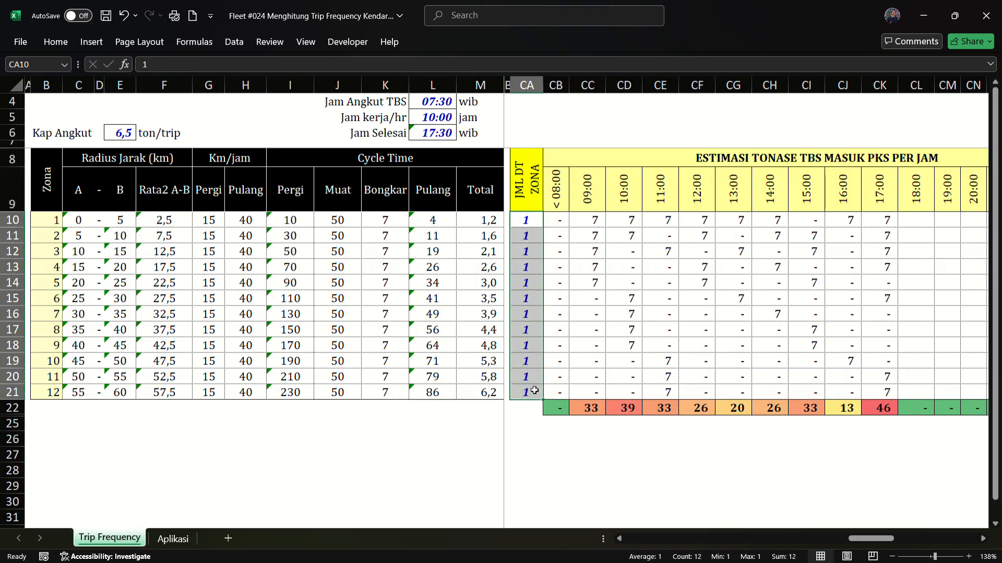
click(595, 455)
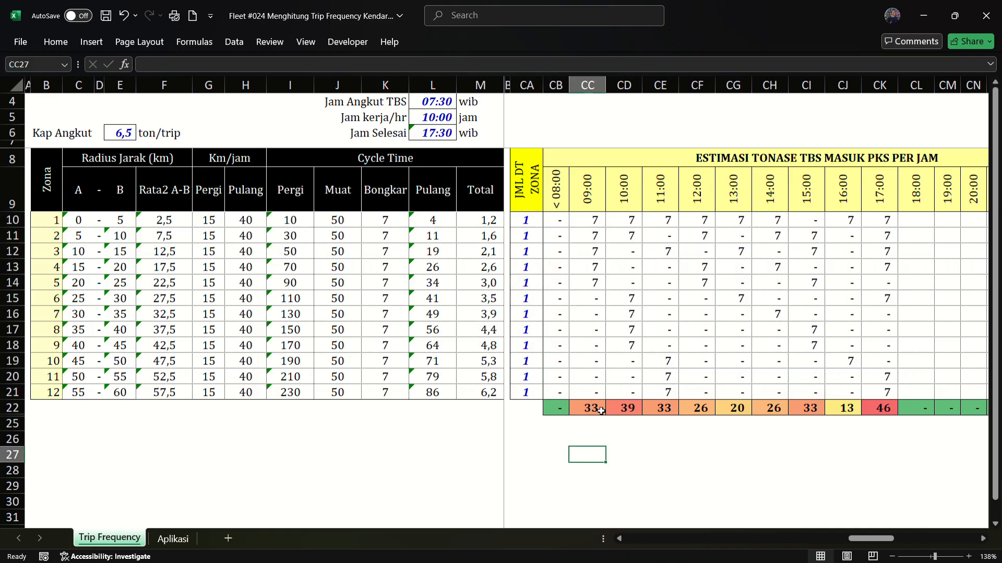
click(885, 208)
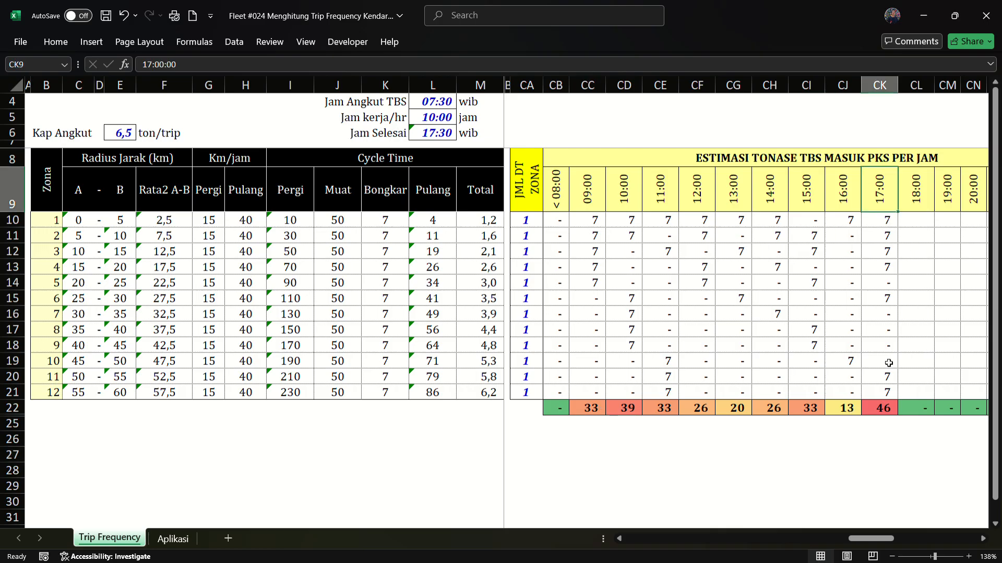
click(892, 413)
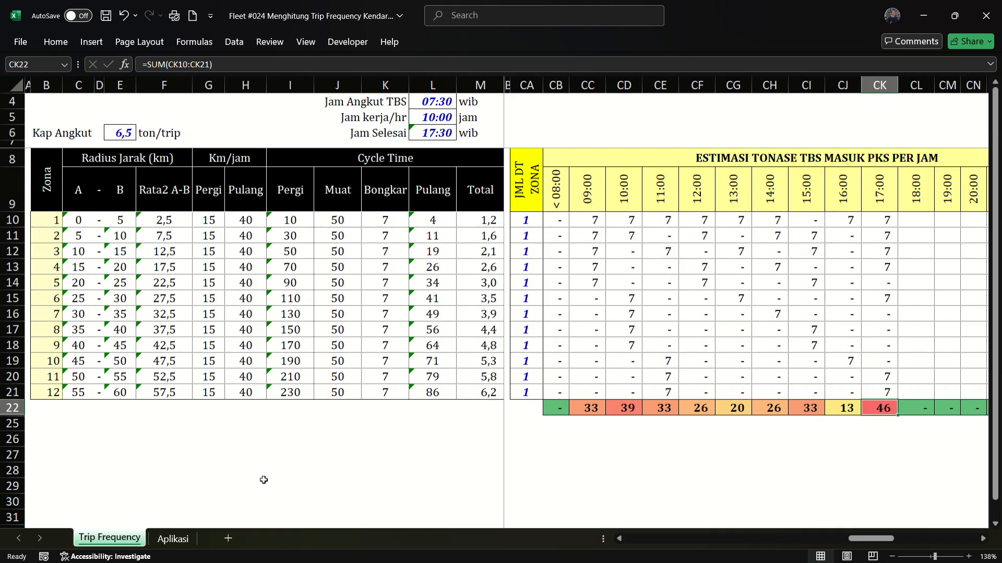
- Open the Aplikasi sheet and review Estate 1's Jam Angkut TBS, Jam kerja/hr and Jam Selesai cells
click(178, 540)
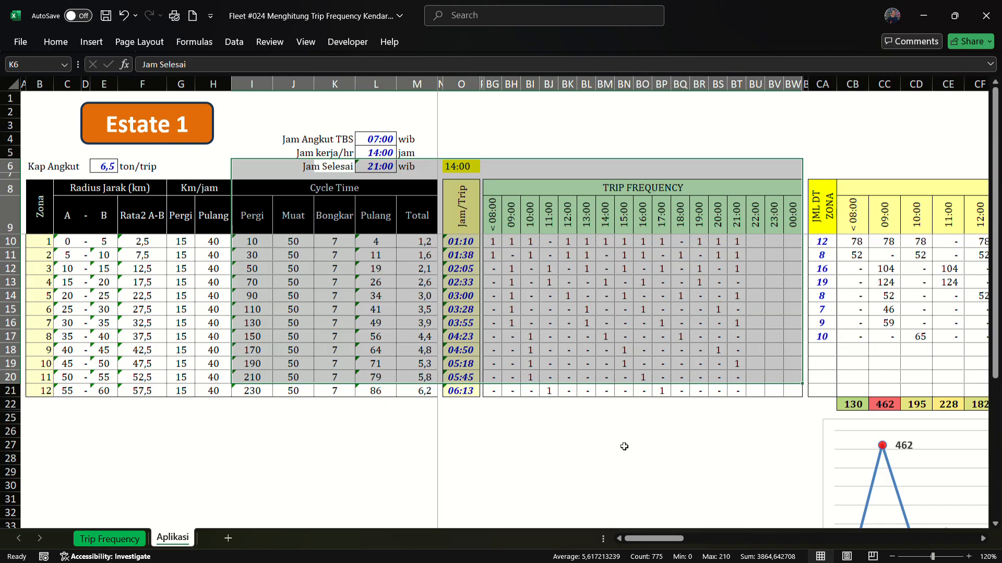
click(386, 145)
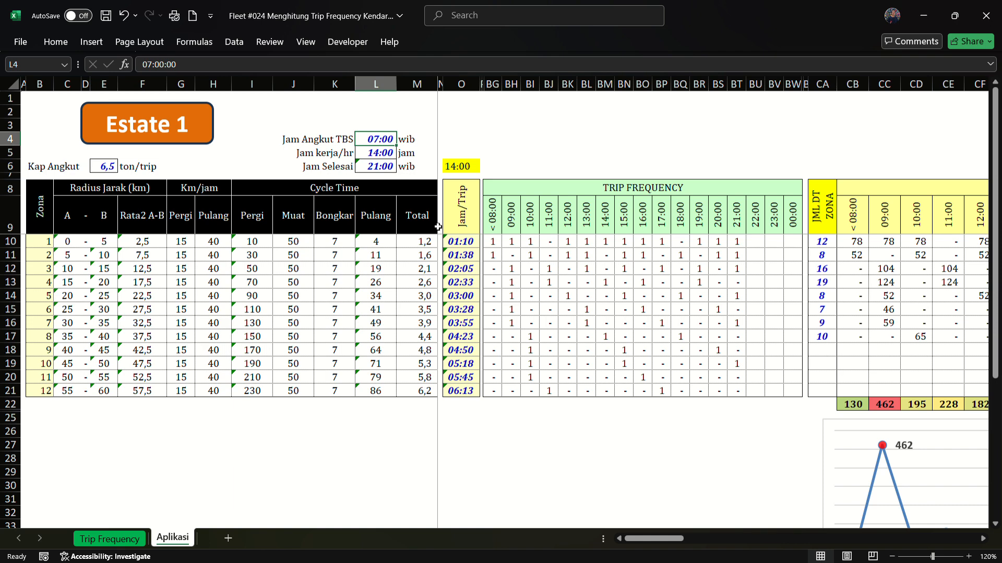
click(382, 155)
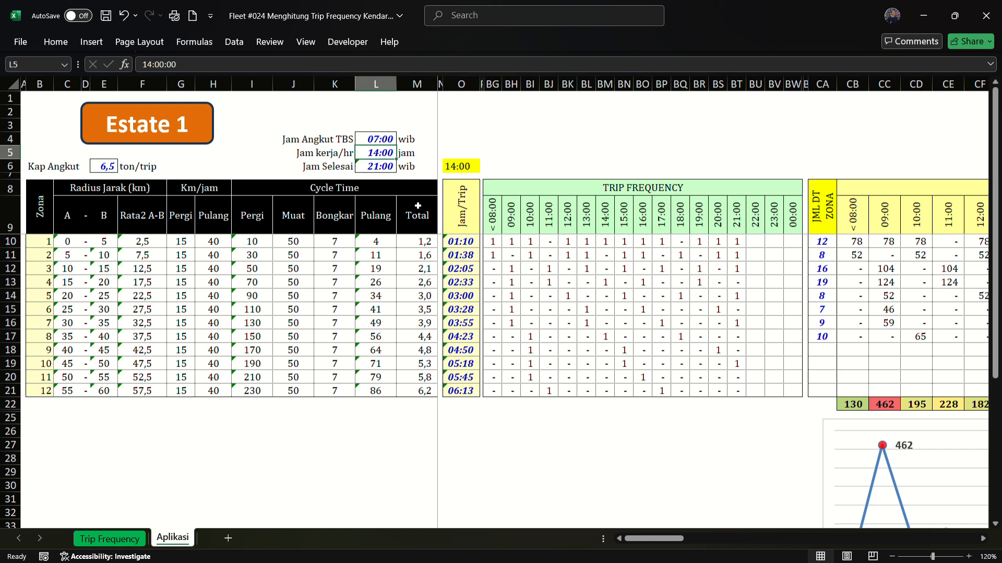
click(381, 166)
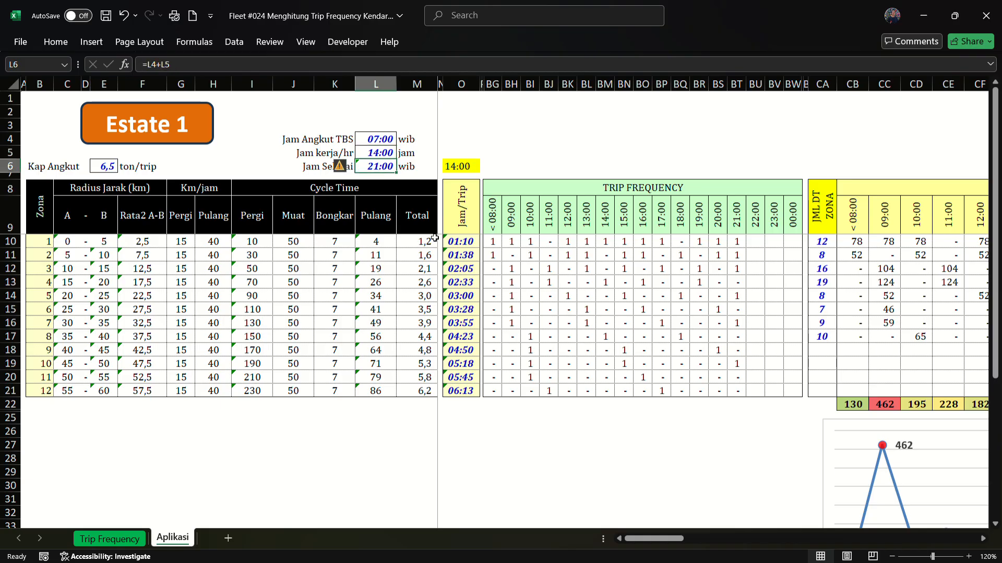
- Examine zone 1's row in the hourly tonnage table for Estate 1, including its JML DT ZONA vehicle count
drag(677, 541, 860, 554)
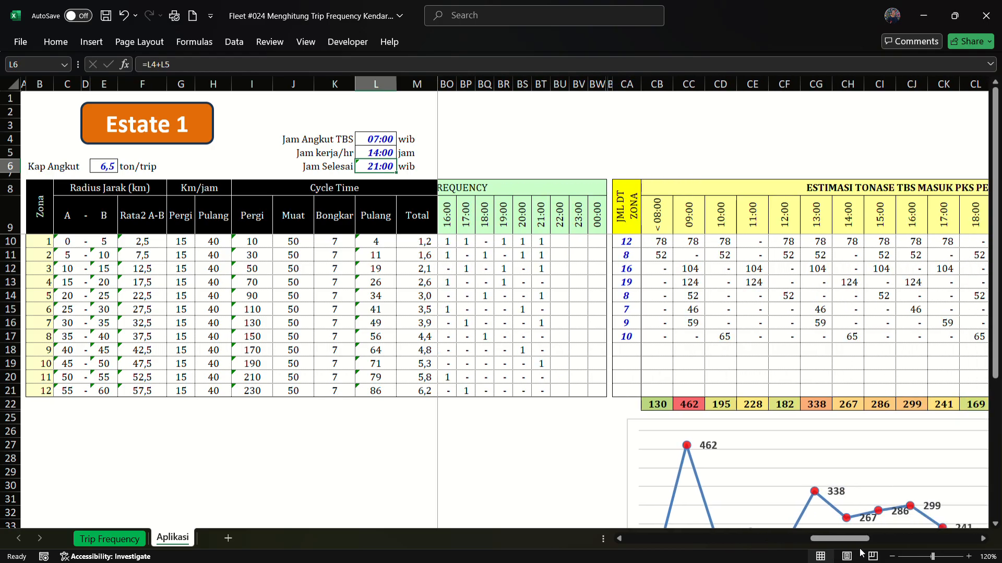
click(984, 540)
click(984, 540)
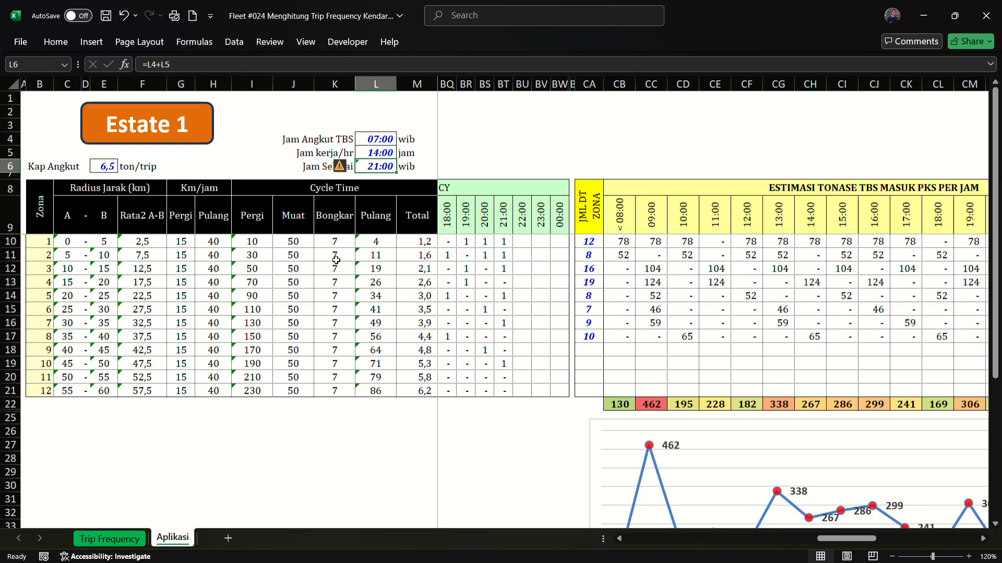
click(19, 243)
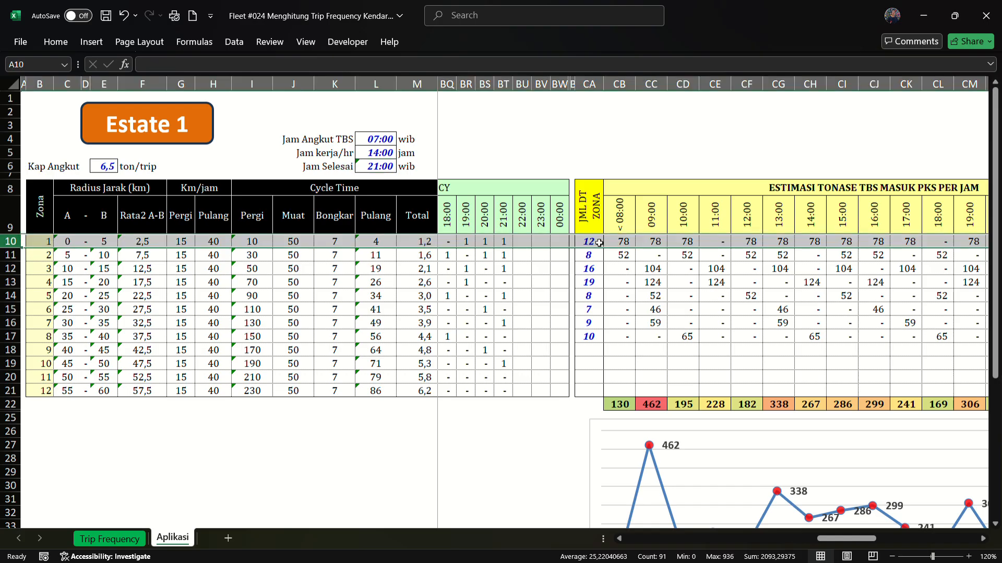
click(599, 244)
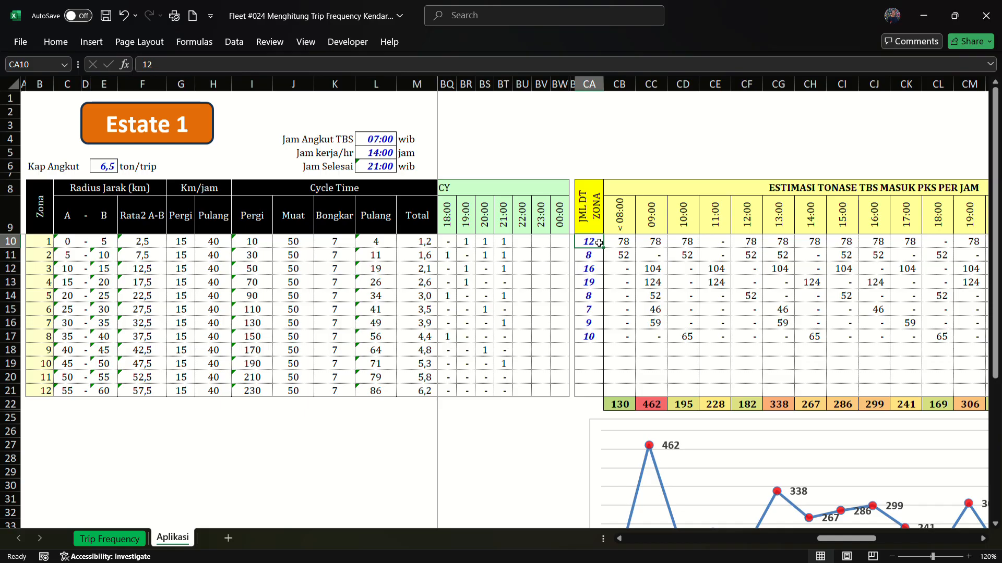
- Examine the hourly tonnage columns through 22:00, zone 2's vehicle count and the formula for its tonnage before 08:00
click(982, 540)
click(983, 540)
click(983, 539)
click(983, 540)
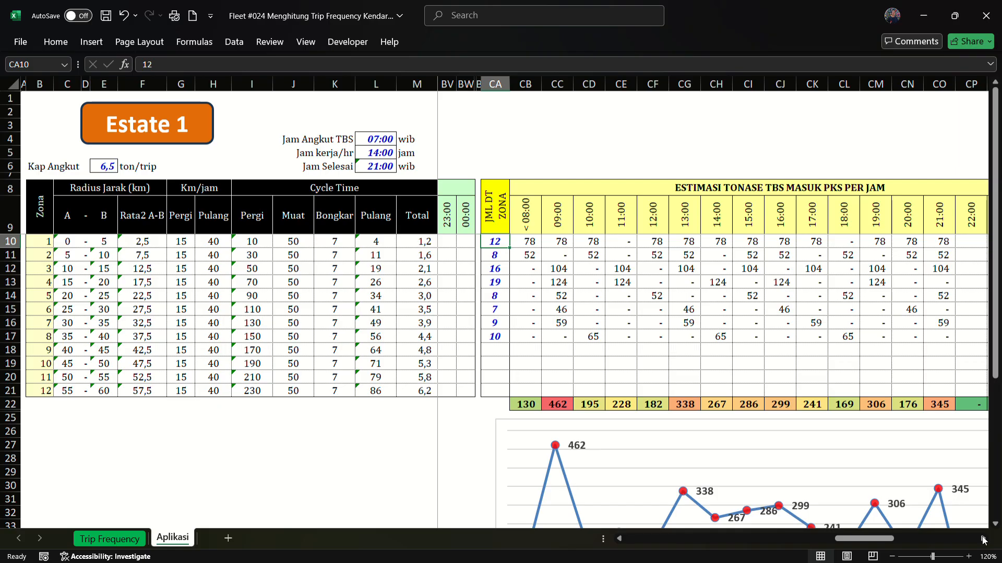
click(531, 245)
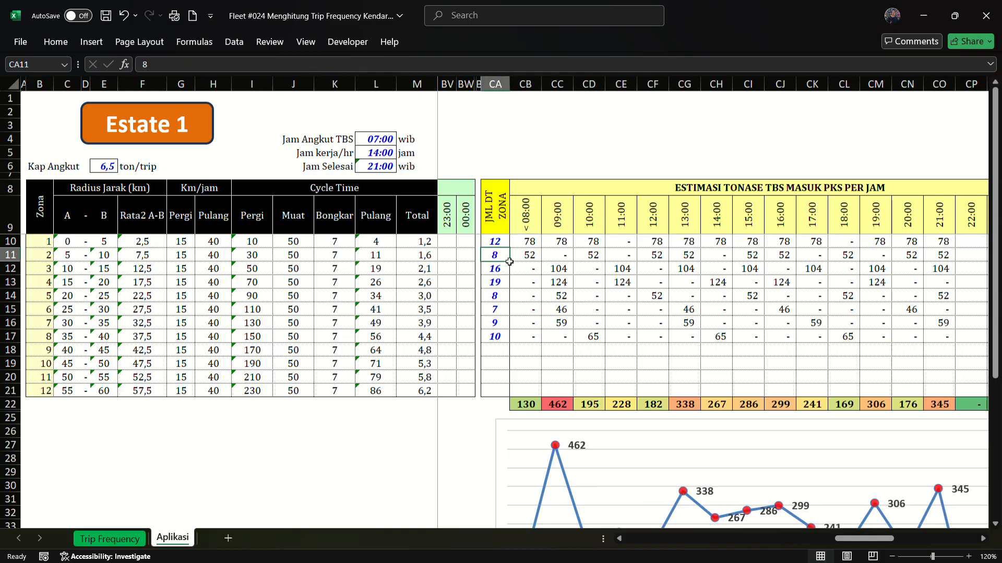
click(533, 261)
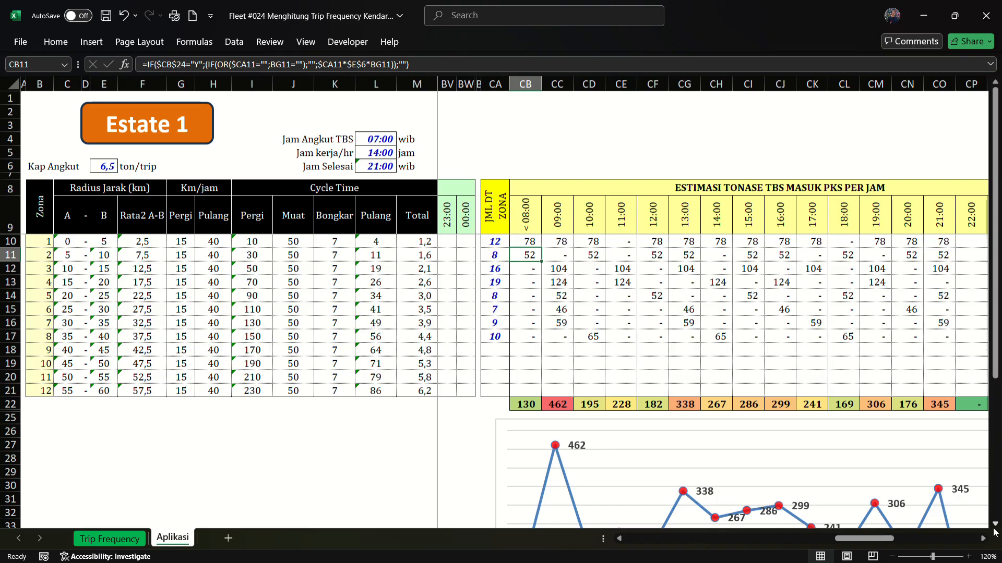
- Examine the line chart of hourly tonnage totals below the table at 110% zoom
click(893, 557)
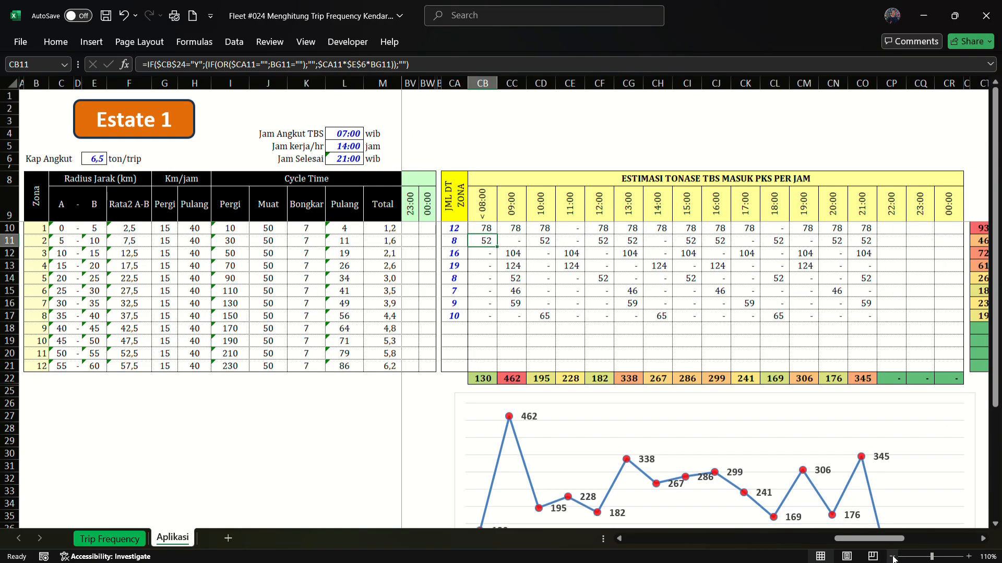
drag(997, 367, 998, 463)
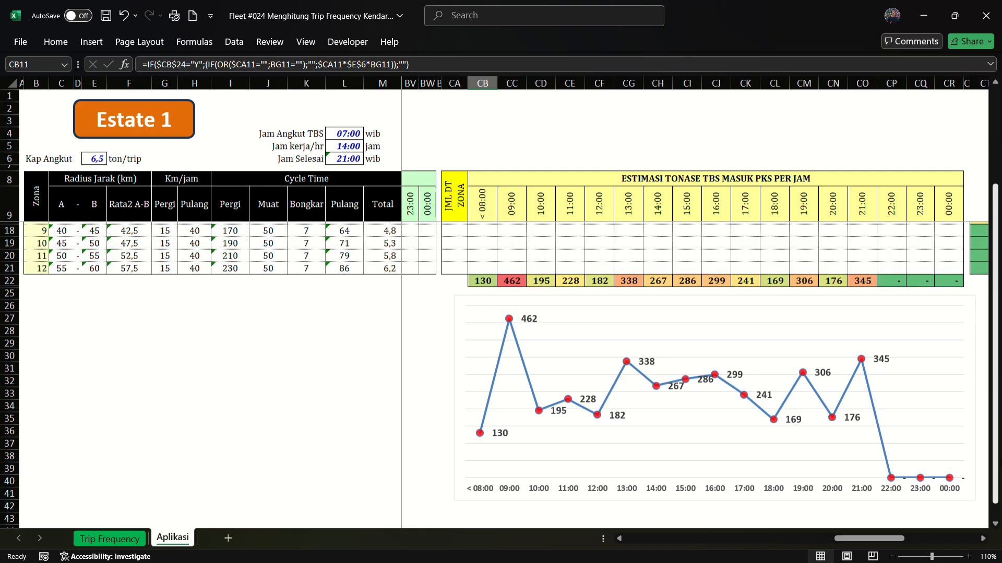
drag(998, 463, 998, 377)
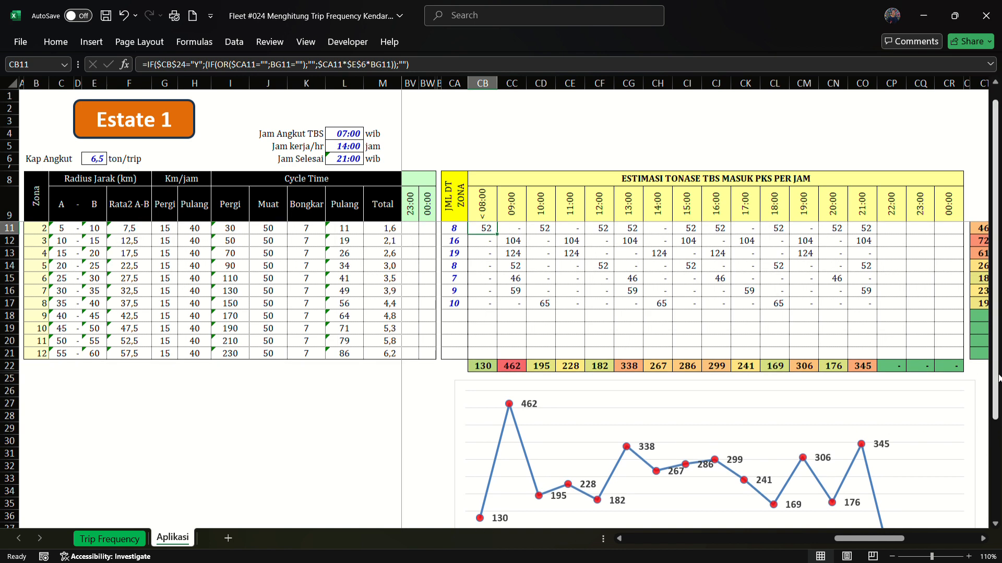
- Compare the 09:00 column and its total with the Jam Angkut TBS start time and the tonnage chart
click(518, 212)
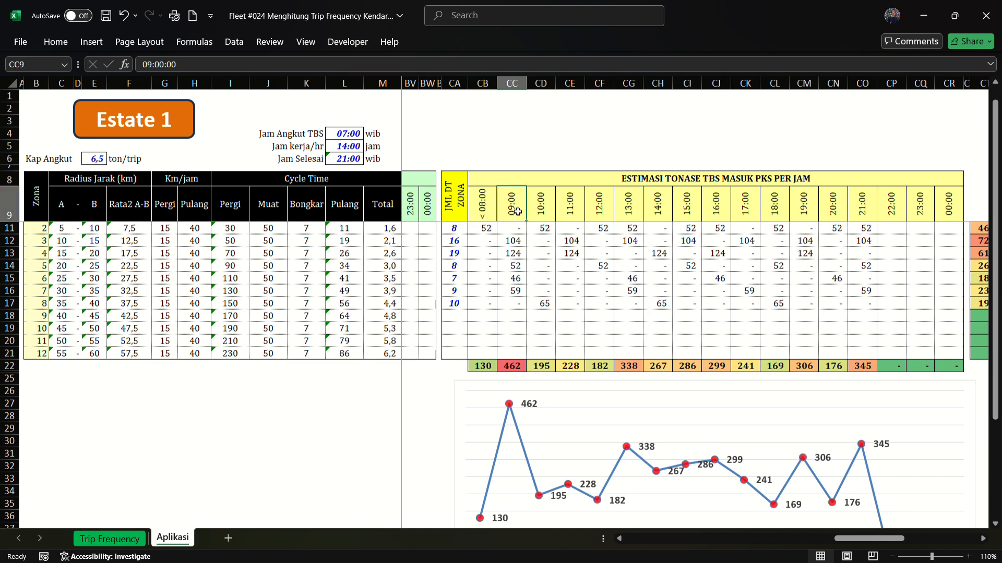
click(517, 366)
click(344, 141)
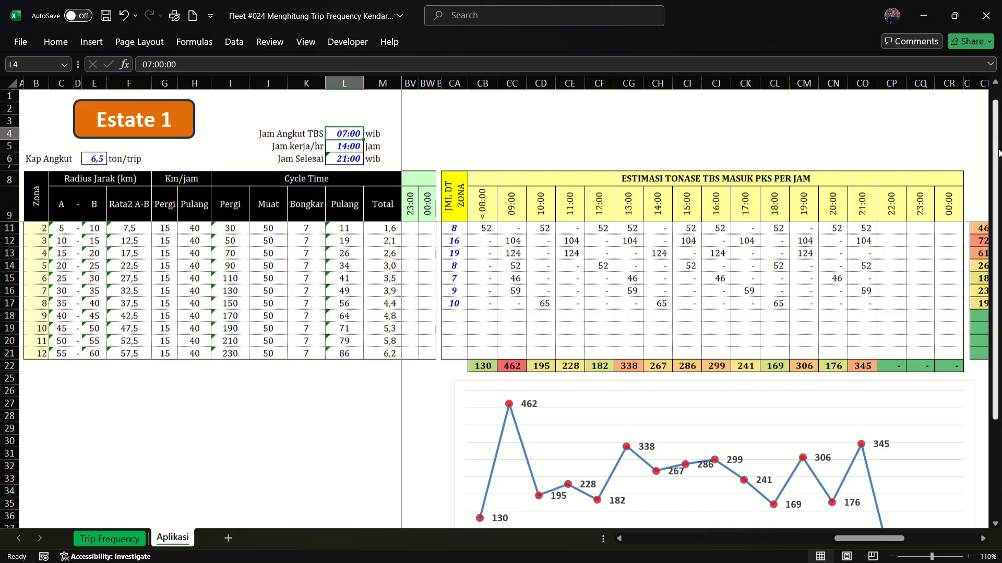
scroll(998, 151, down, 3)
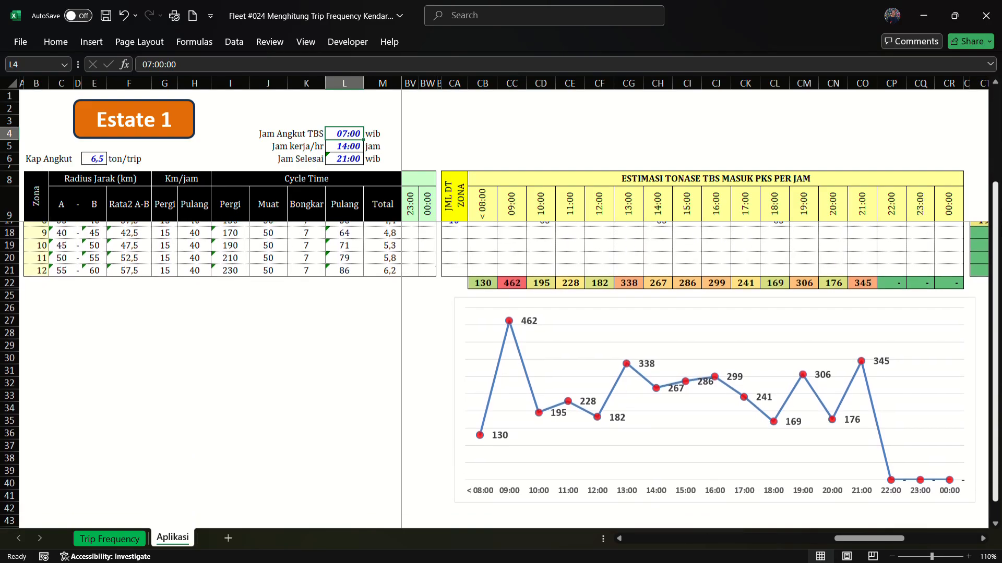
scroll(998, 152, up, 3)
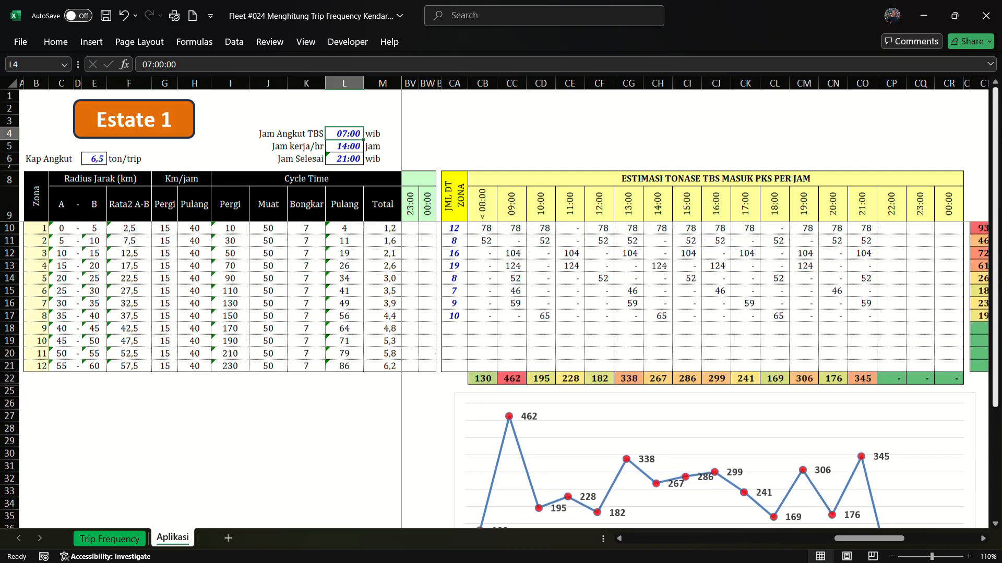